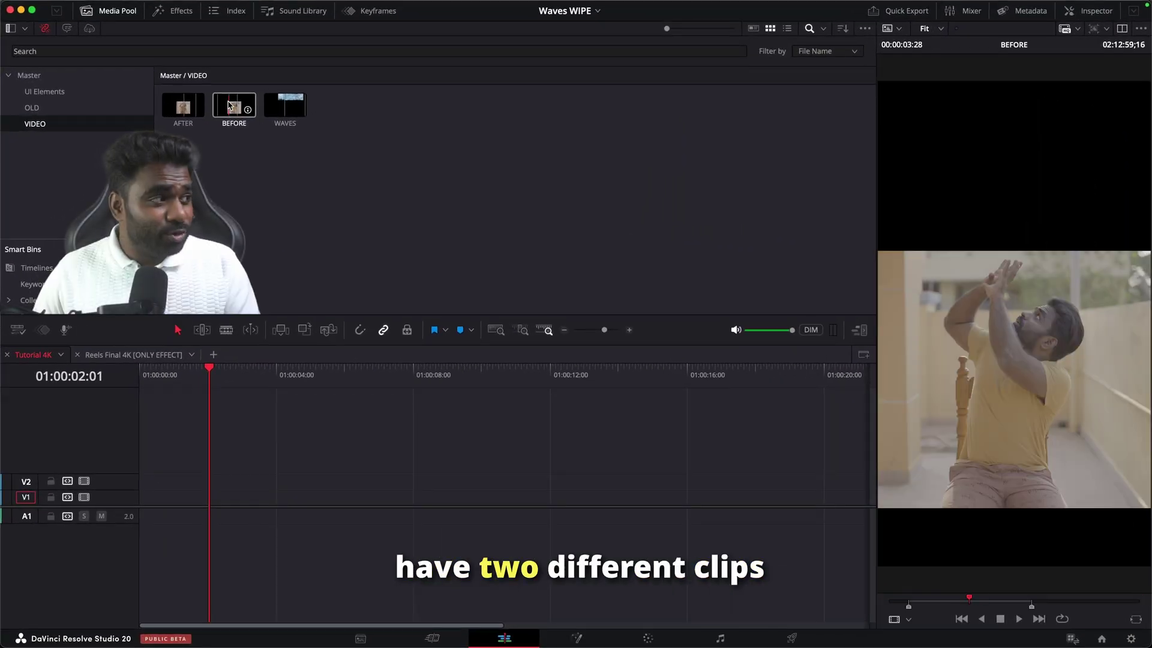
Place the BEFORE clip at the start of video track 1 and the AFTER clip directly behind it
drag(290, 111, 229, 441)
drag(160, 501, 161, 501)
drag(210, 372, 223, 387)
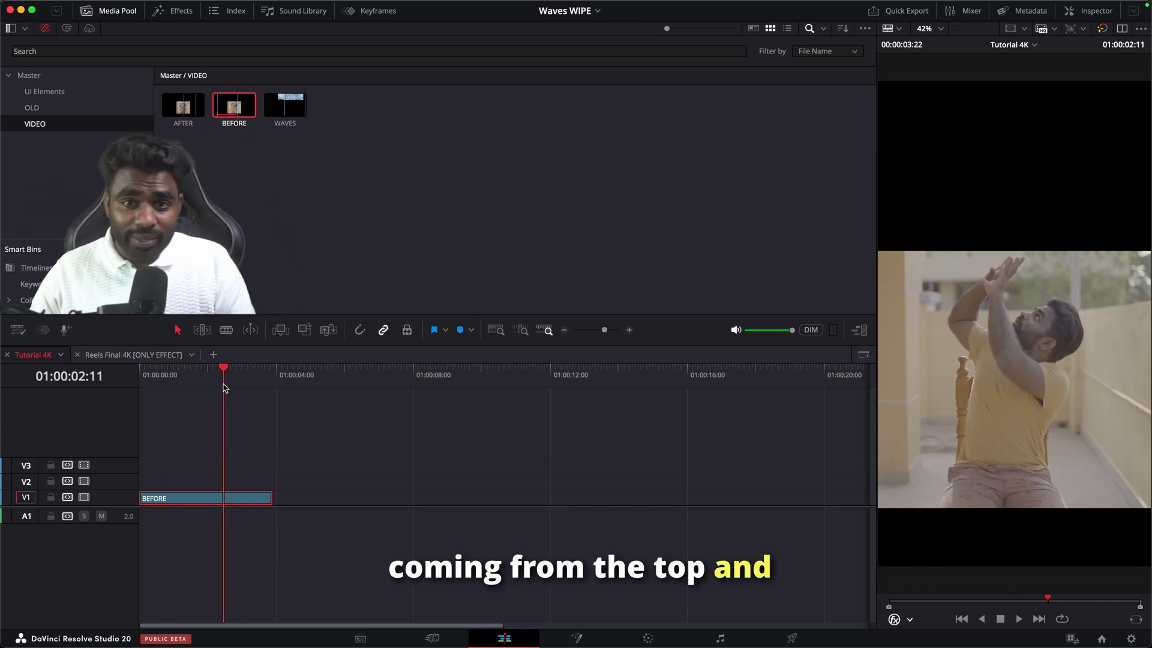
drag(183, 106, 273, 498)
Review the AFTER clip in the source viewer and check the cut between the two clips in the timeline
drag(273, 370, 313, 370)
key(q)
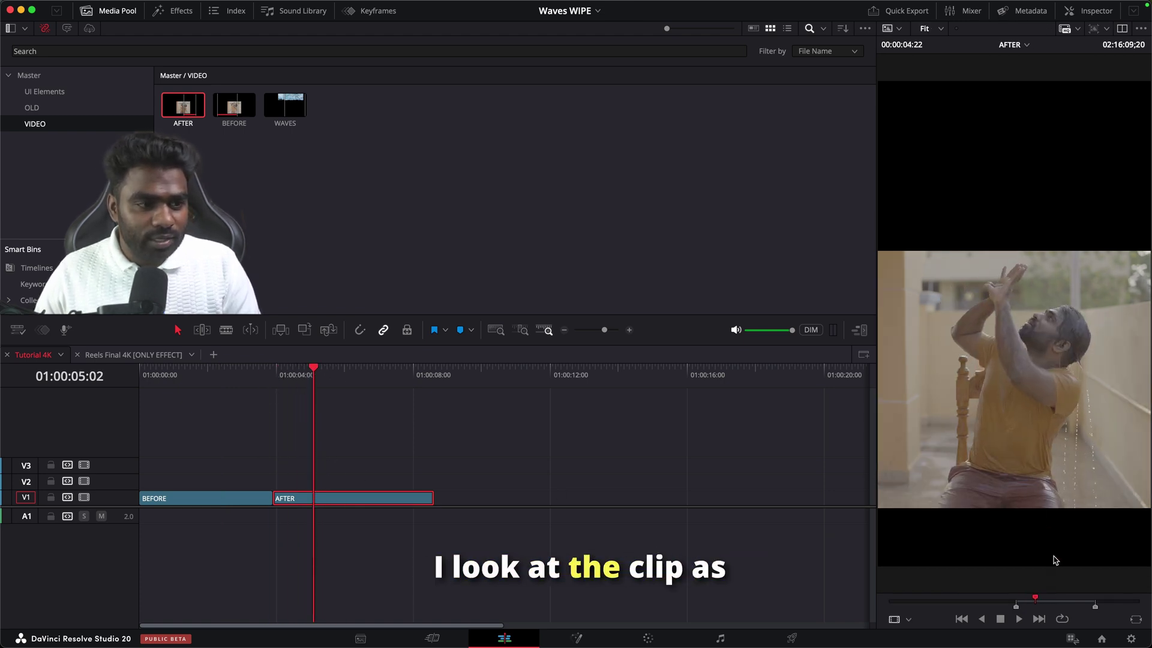
drag(947, 601, 1078, 595)
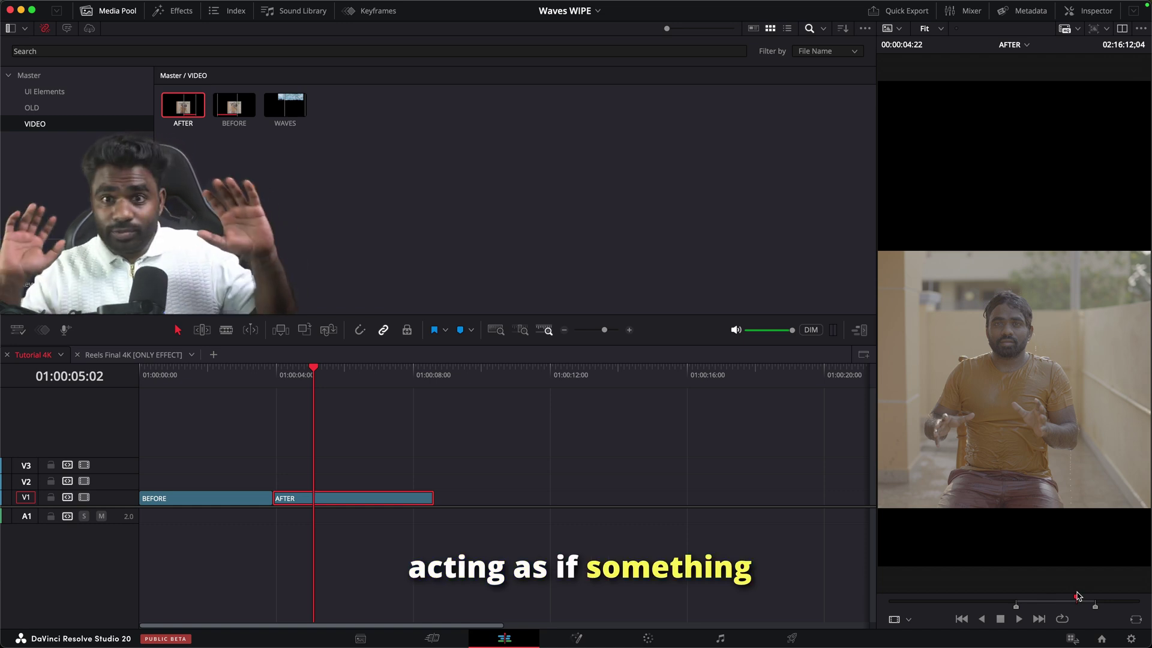
click(306, 134)
mouse_move(281, 384)
mouse_down()
mouse_move(206, 385)
mouse_move(288, 389)
mouse_up()
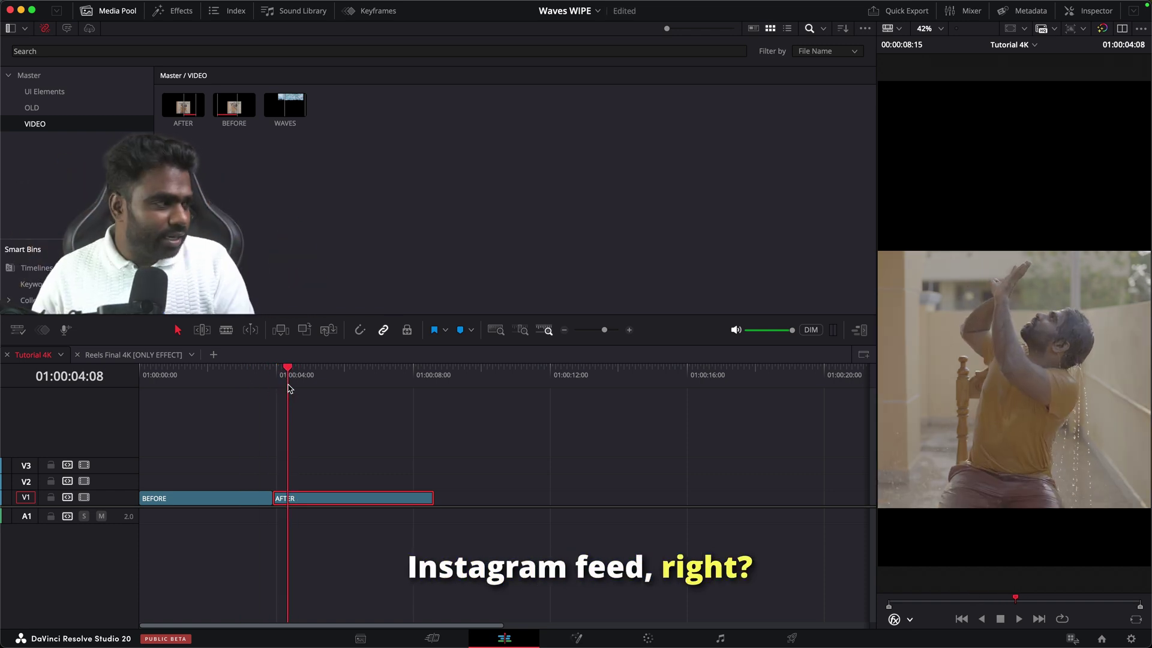
Examine the finished wave effect in the Reels Final 4K [ONLY EFFECT] timeline
click(133, 354)
click(228, 374)
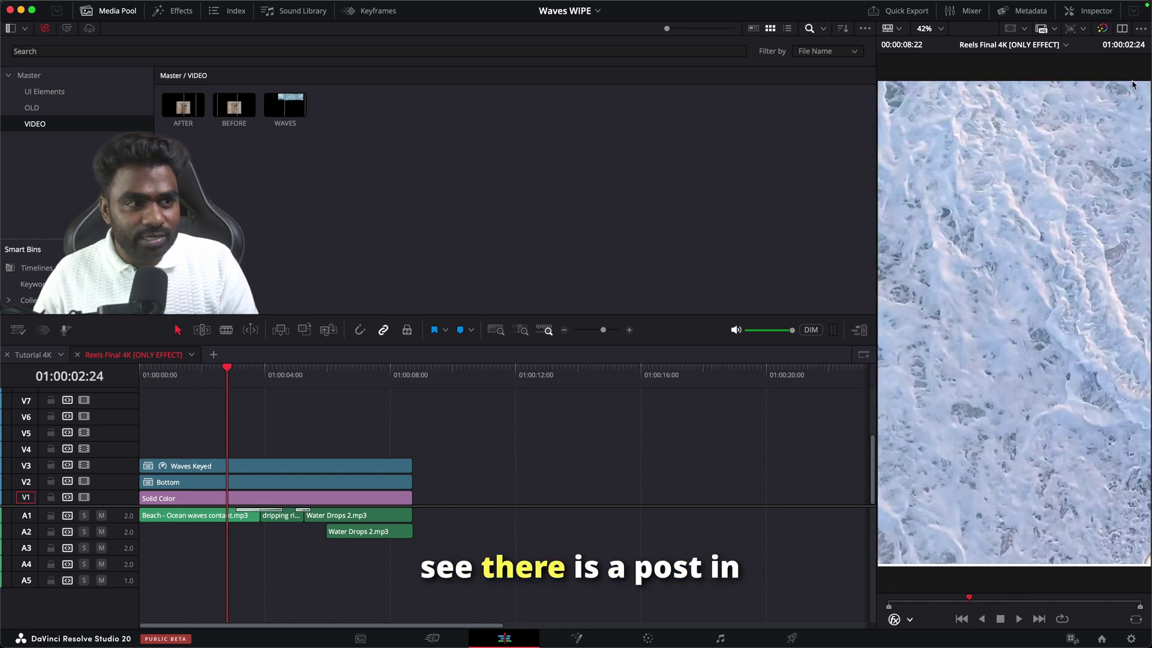
drag(178, 381, 169, 376)
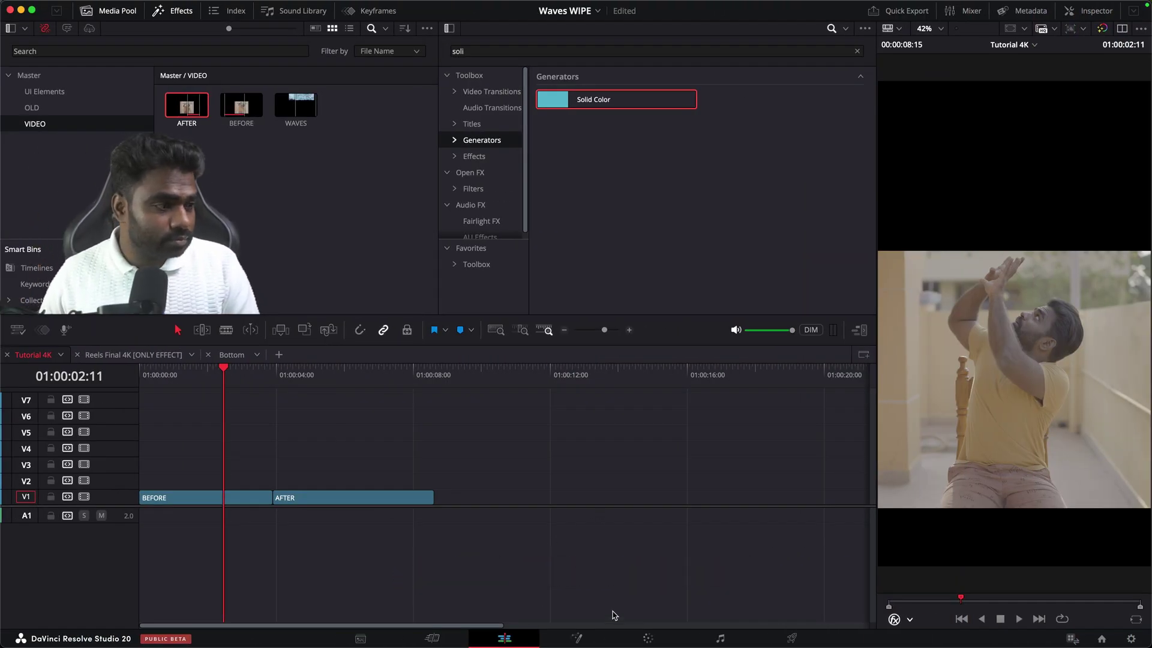
Inspect both clips on the Color page and compare the BEFORE clip with its grade bypassed and enabled
click(648, 638)
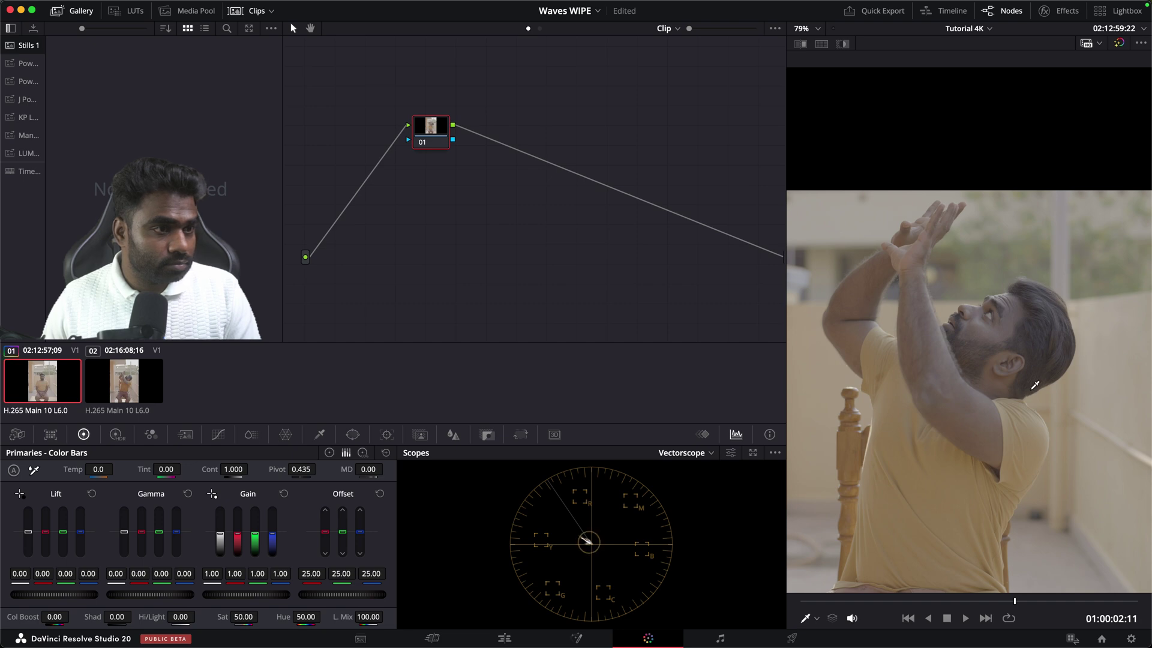
scroll(1034, 385, down, 2)
click(885, 433)
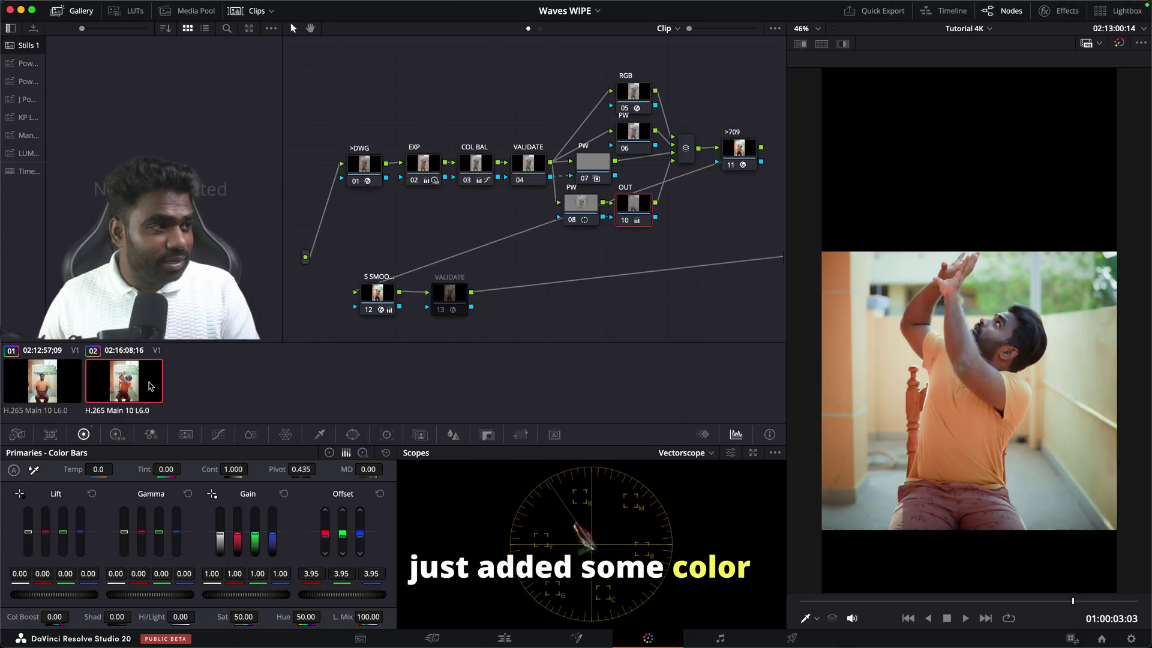
click(57, 384)
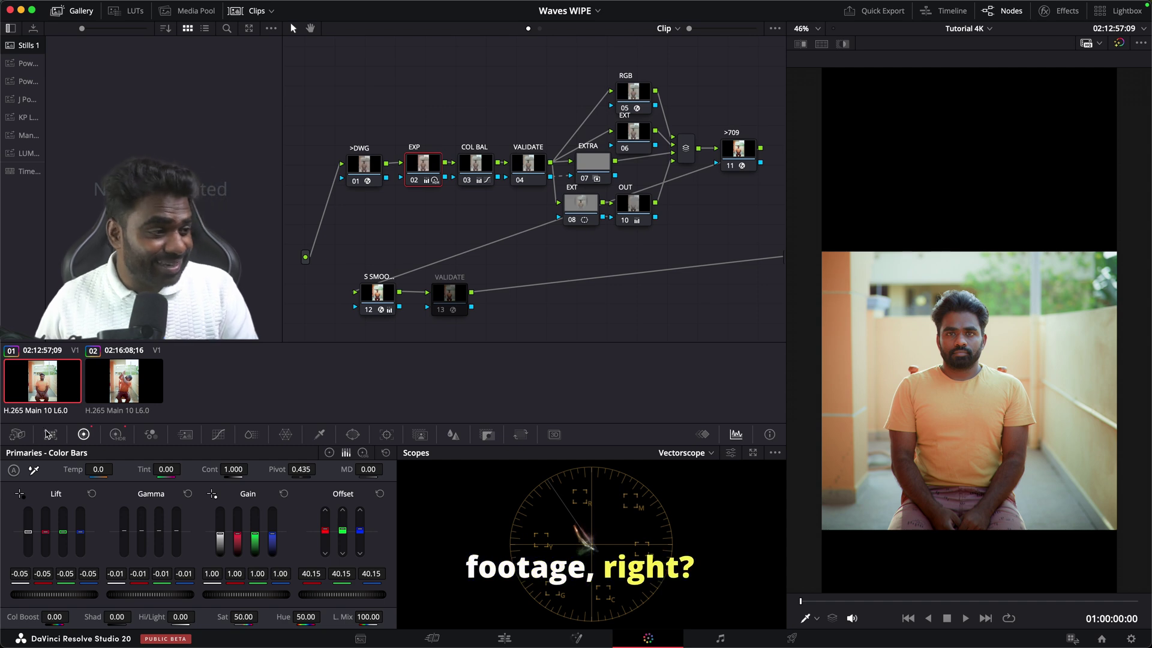
click(1120, 43)
click(1119, 44)
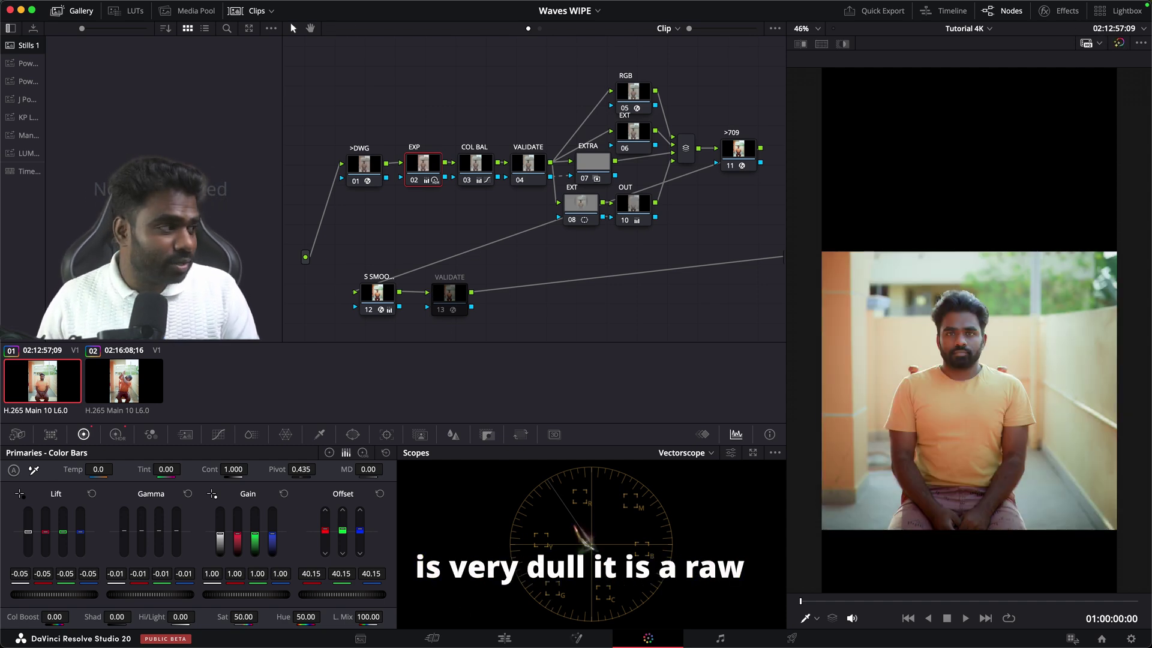
key(shift+d)
key(shift+d)
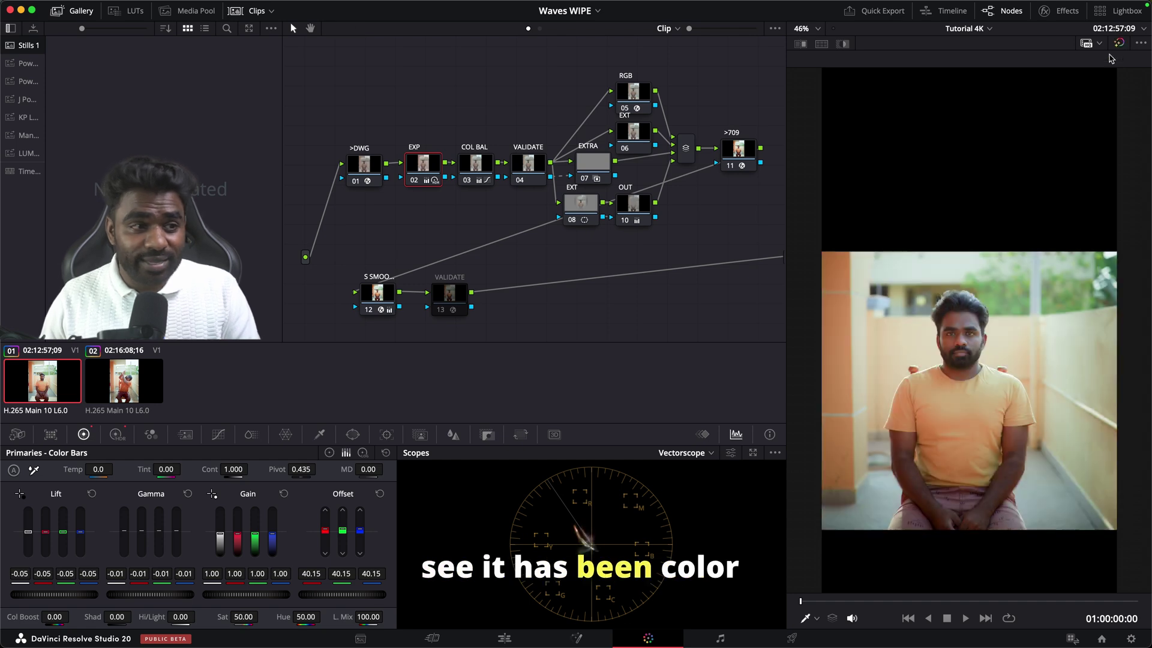
Return to the Edit page and review the Instagram post layout in the finished reel timeline
click(504, 638)
drag(142, 377, 221, 382)
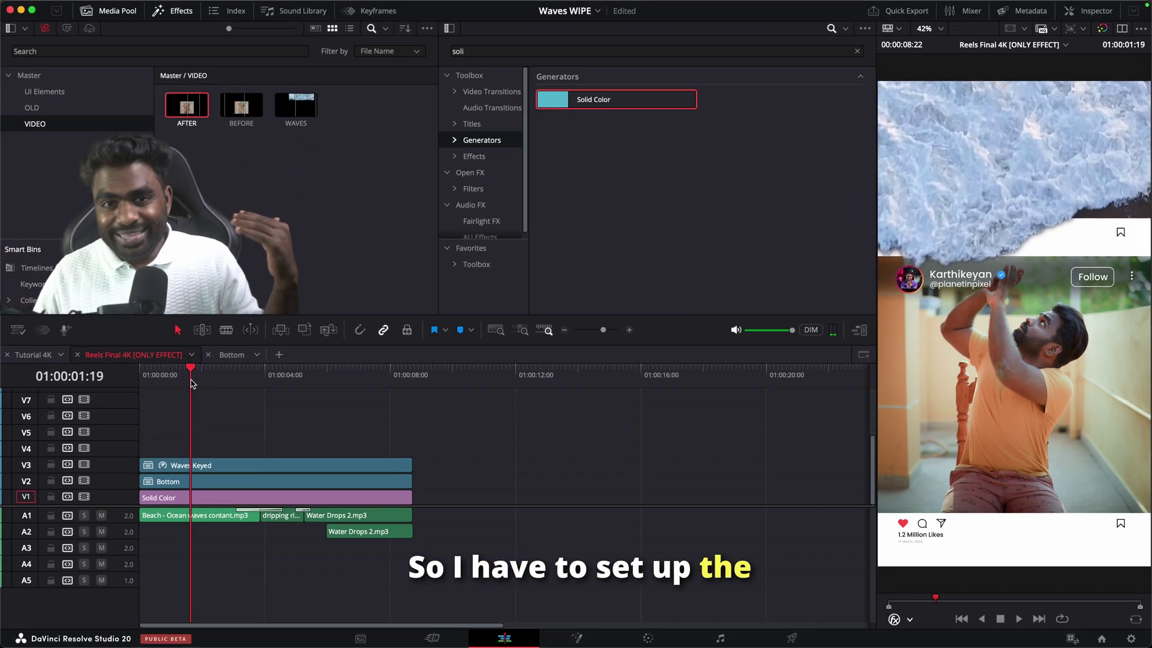
Go back to the Tutorial 4K timeline and look through the graphics in the UI Elements bin
click(53, 362)
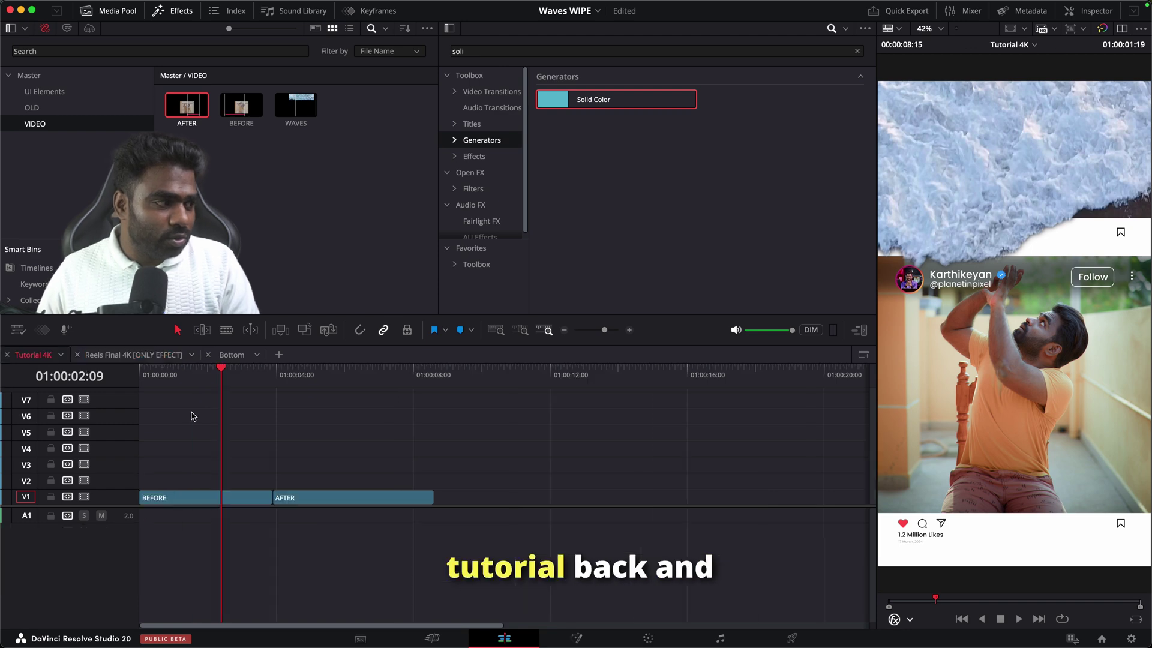
click(43, 92)
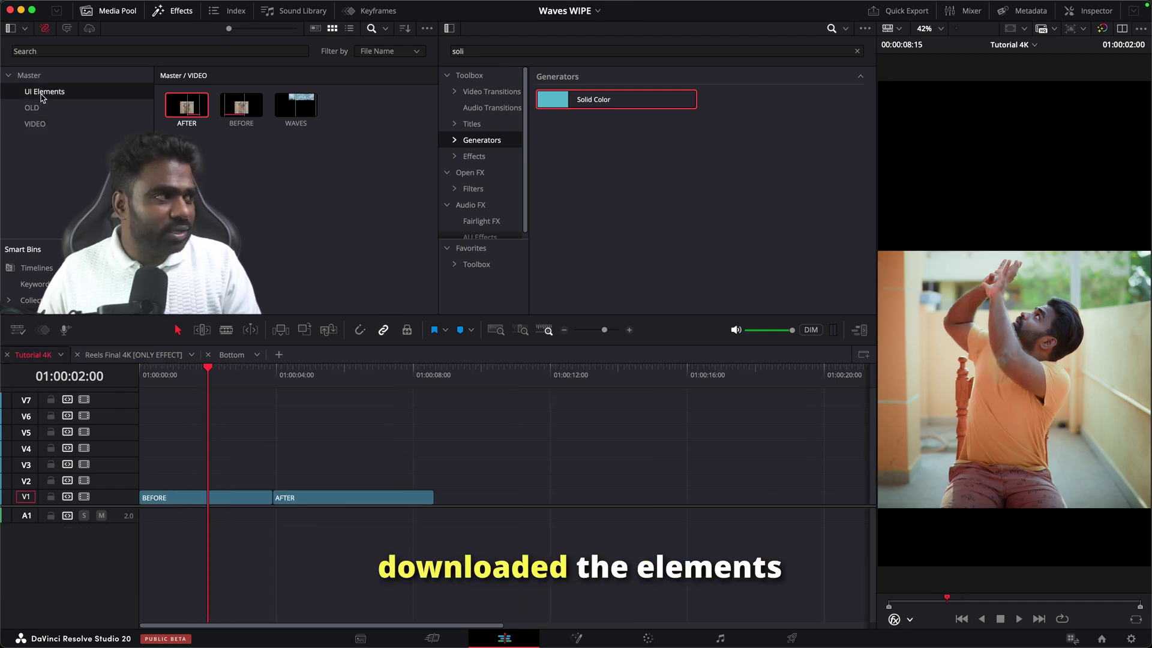
click(175, 111)
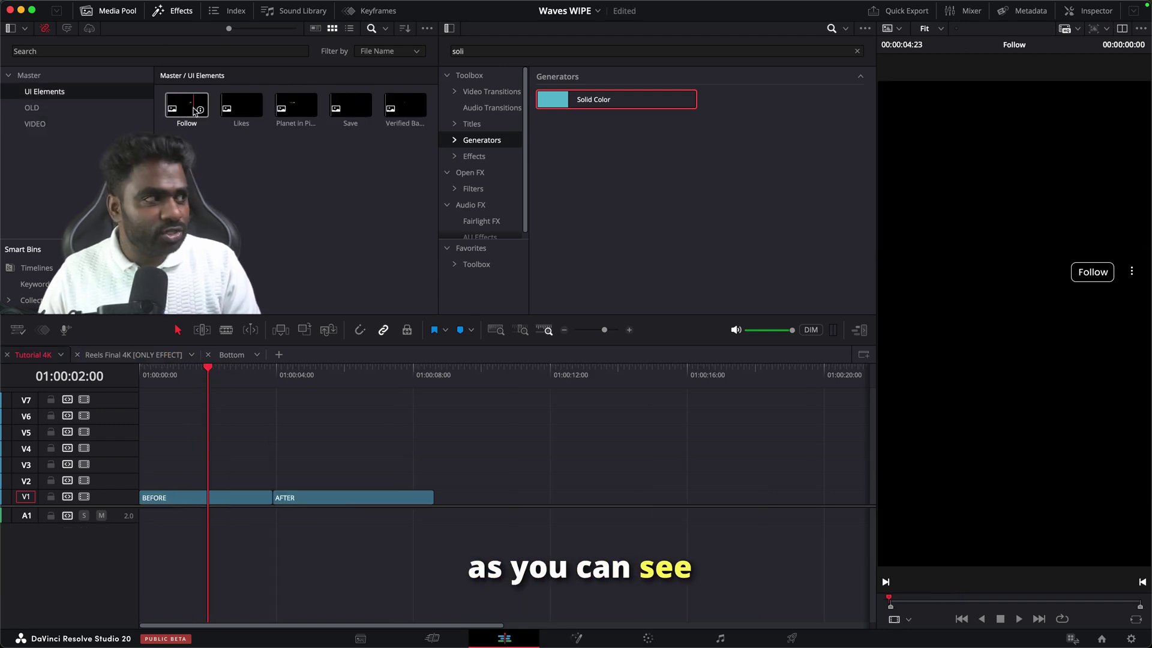
click(243, 106)
click(298, 106)
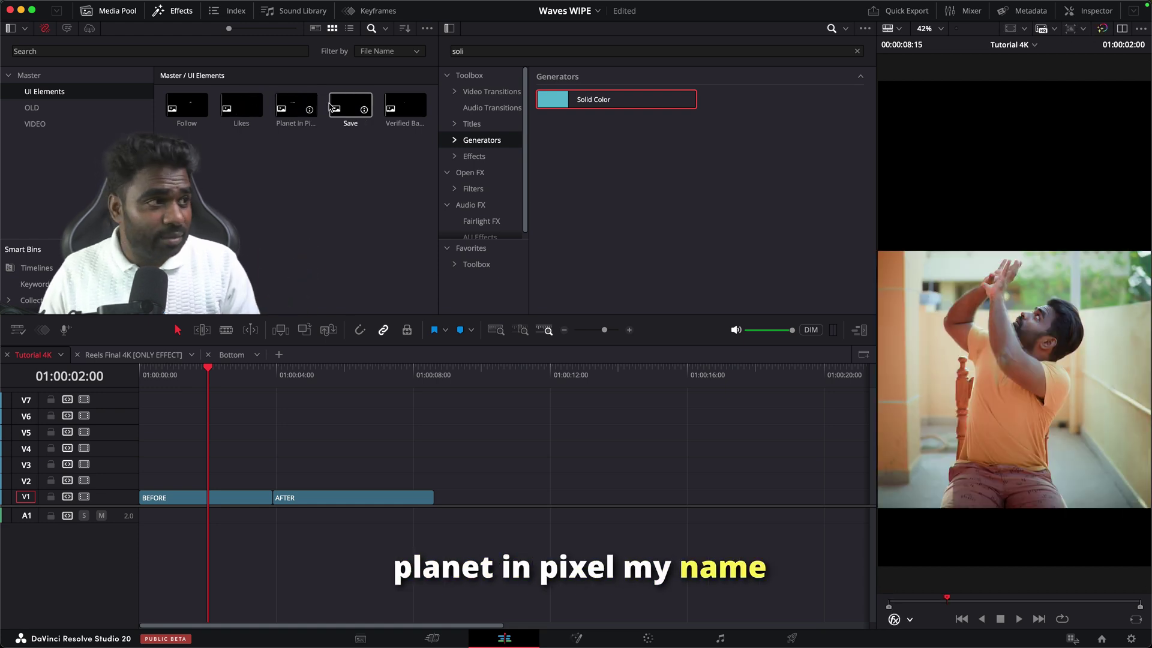
click(355, 108)
click(186, 107)
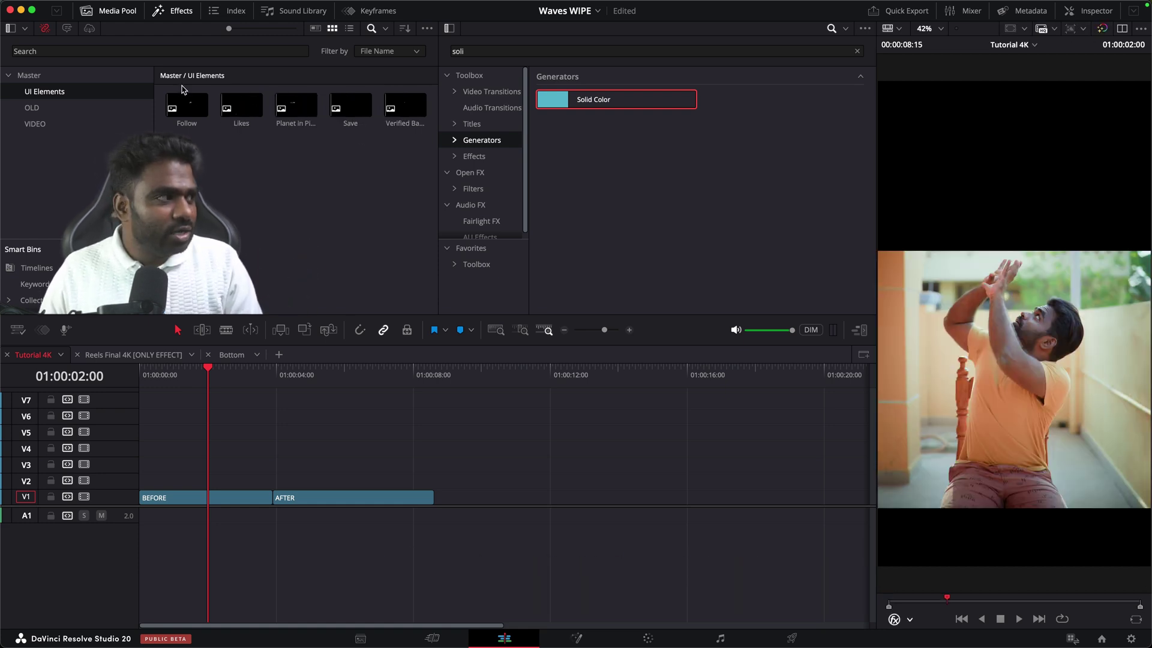
Stack the Follow, Likes, Planet in Pixel, Save and Verified Badge graphics on tracks V2 to V6, extended to the end of the AFTER clip
drag(187, 106, 179, 480)
drag(312, 481, 429, 479)
drag(241, 106, 160, 467)
drag(295, 106, 180, 459)
drag(351, 106, 146, 436)
drag(405, 106, 179, 413)
drag(374, 413, 433, 448)
click(242, 388)
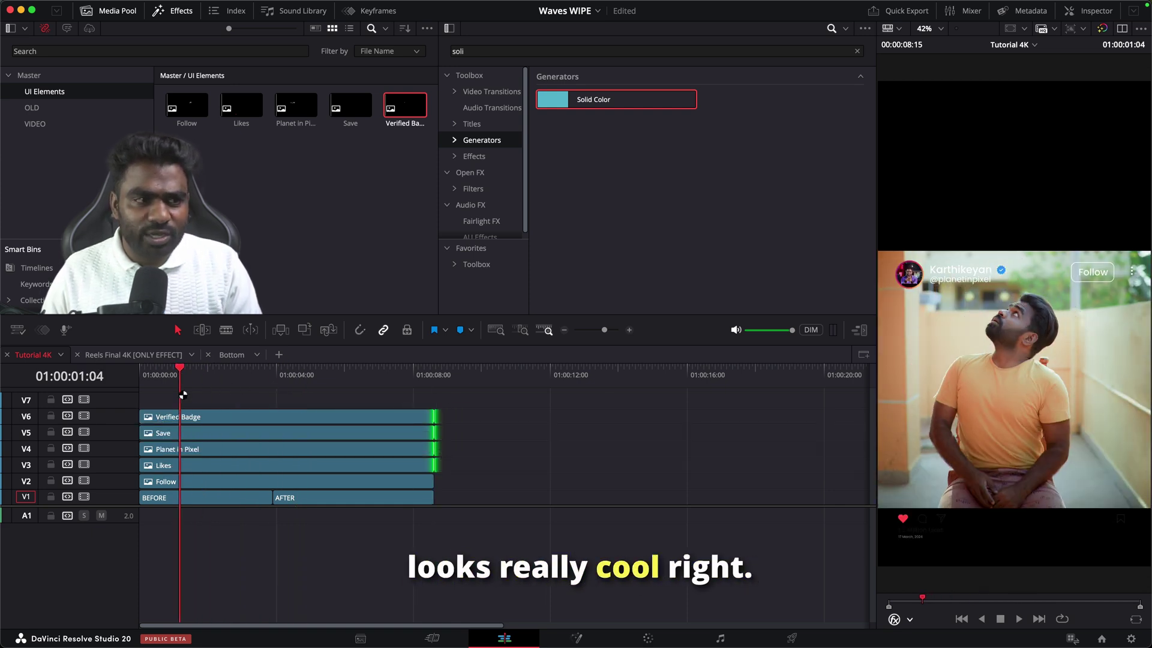
click(568, 460)
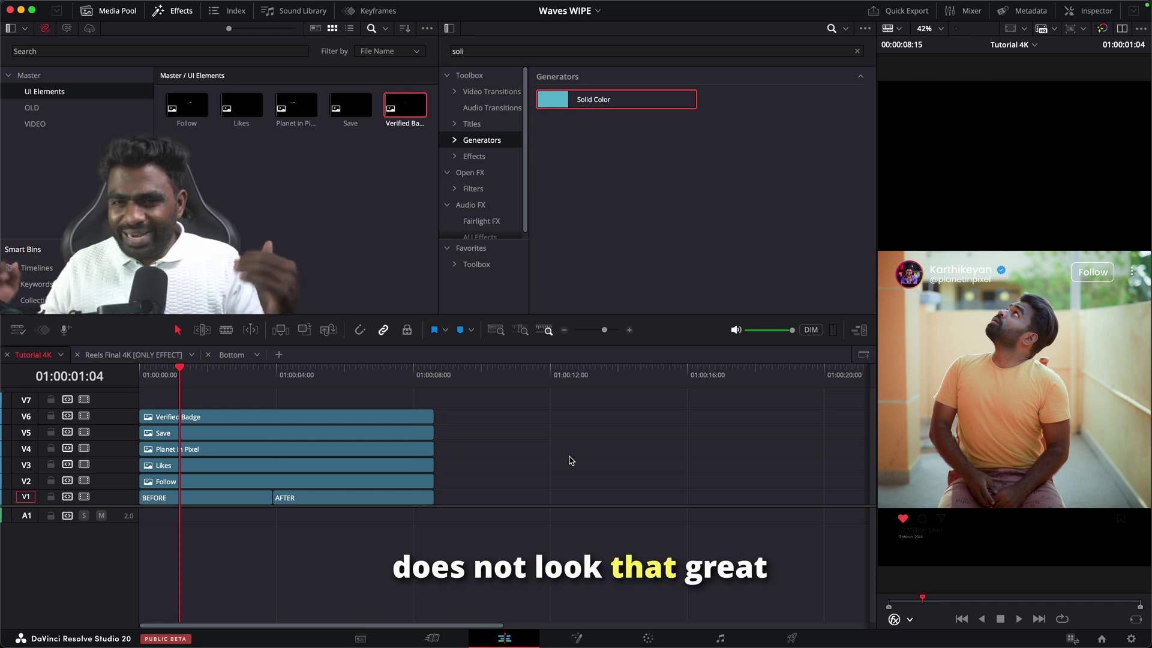
Move all clips up one track and add a Solid Color generator on V1 spanning the full length of the clips
drag(495, 408, 195, 466)
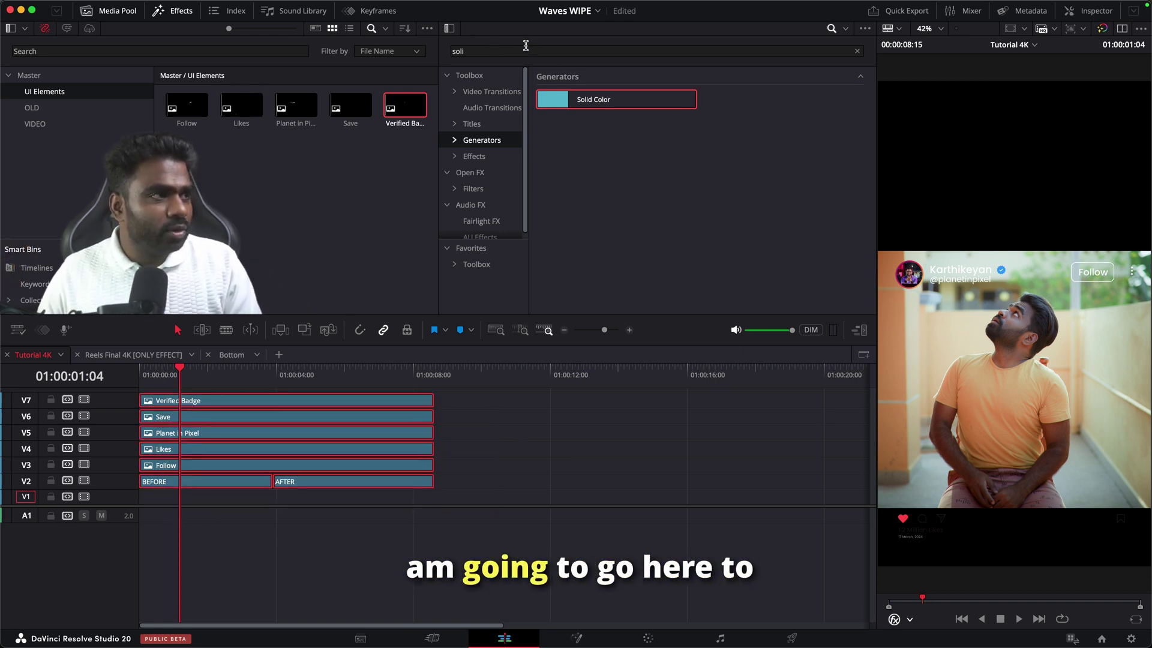
click(855, 51)
click(857, 51)
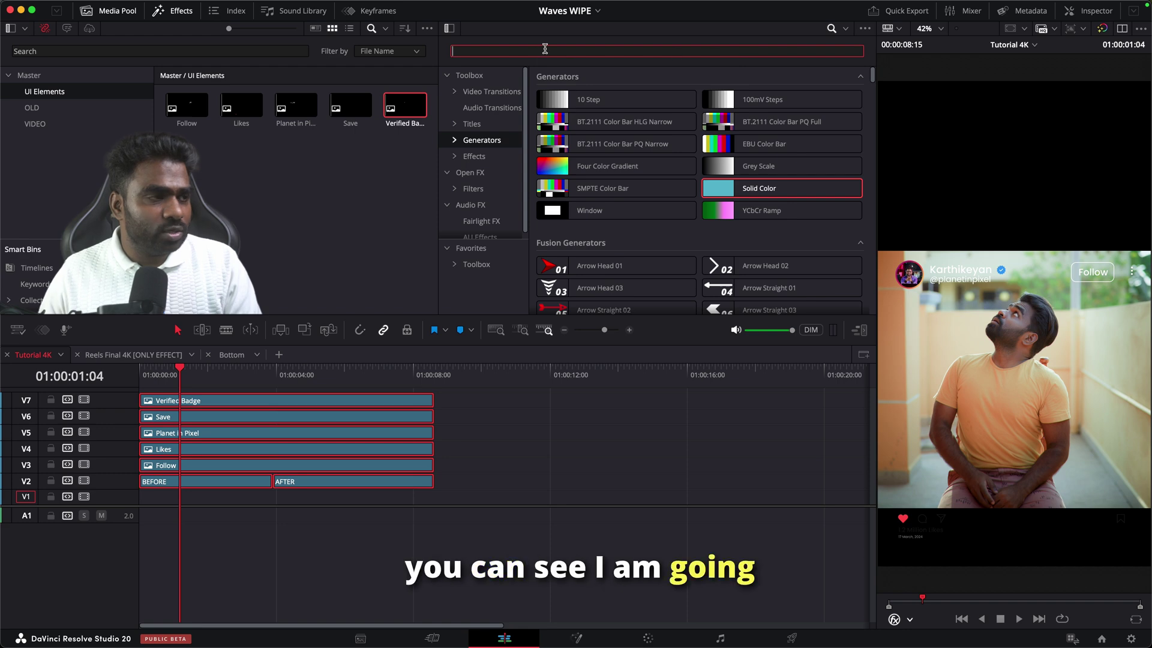
text(solid)
drag(594, 99, 432, 502)
click(418, 503)
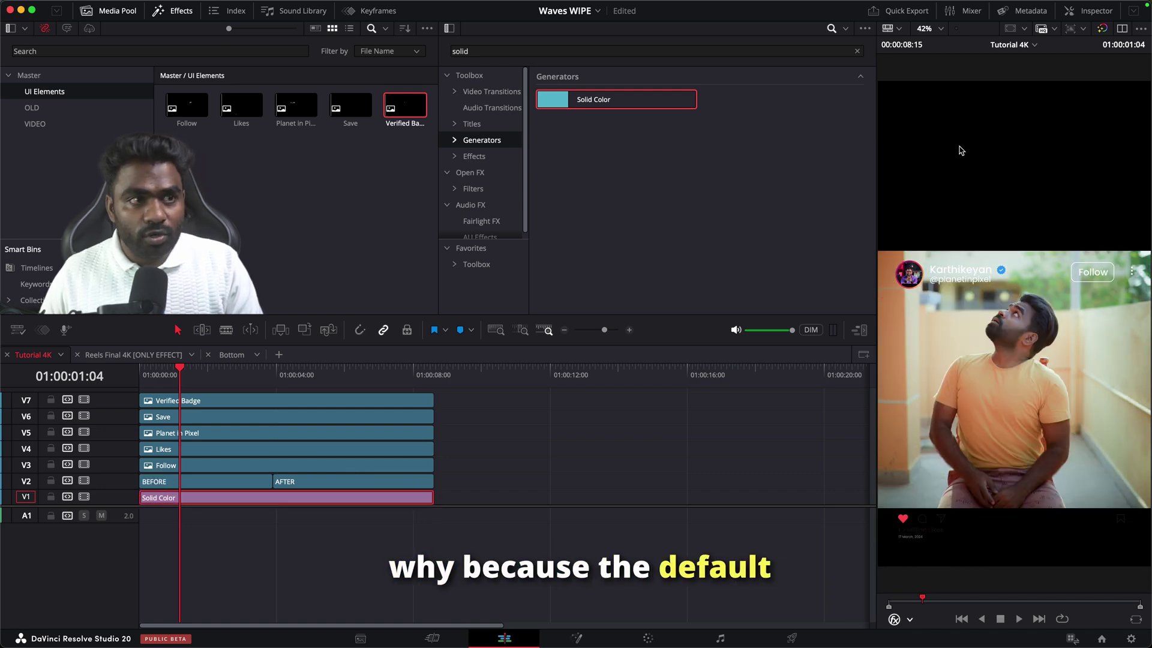
Change the background Solid Color on V1 to white and hide its settings
click(1069, 11)
click(995, 120)
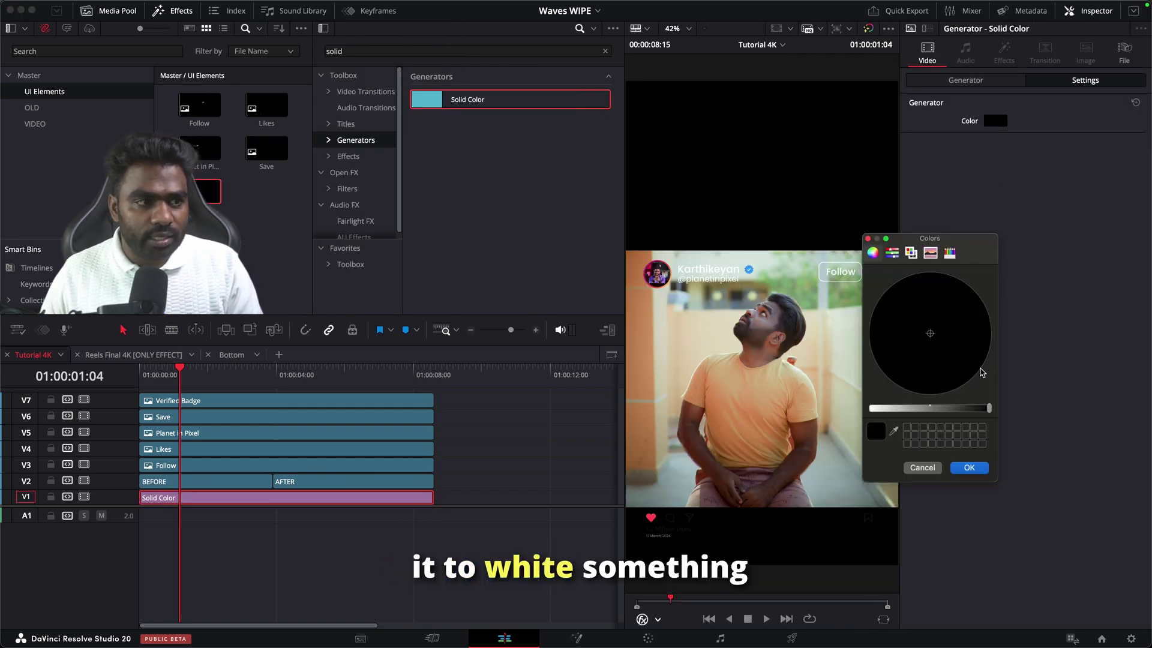
drag(940, 414, 870, 414)
click(969, 468)
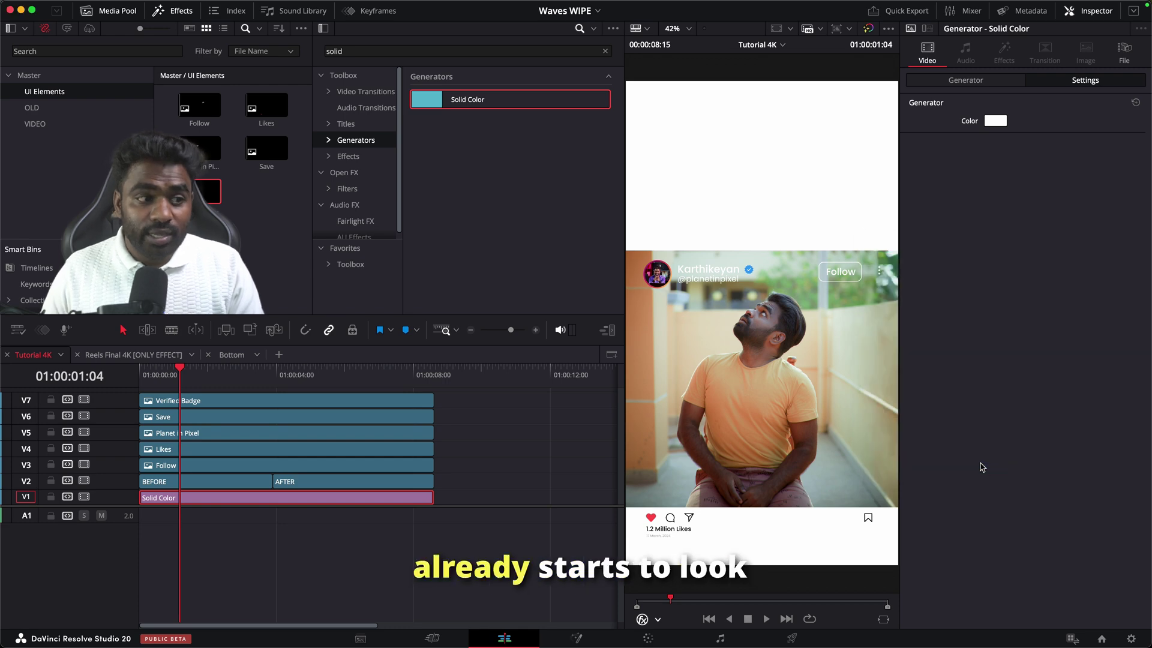
click(1089, 10)
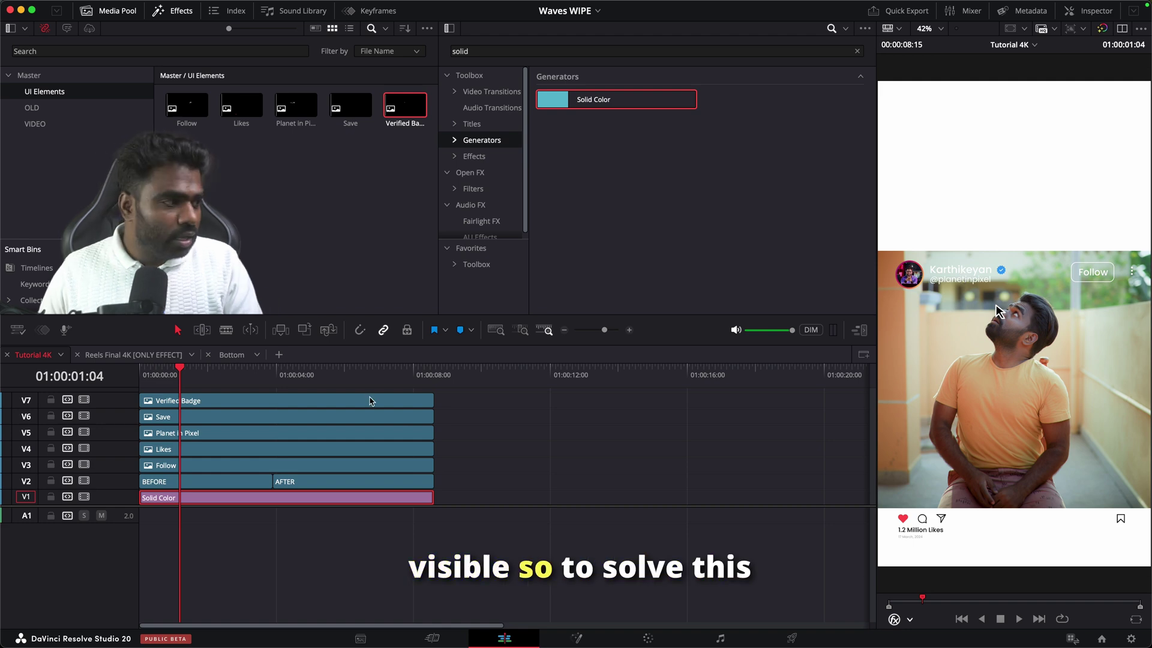
Move the UI graphics up one track and insert a full-length Solid Color generator on V3 above the video clips
drag(462, 393, 303, 450)
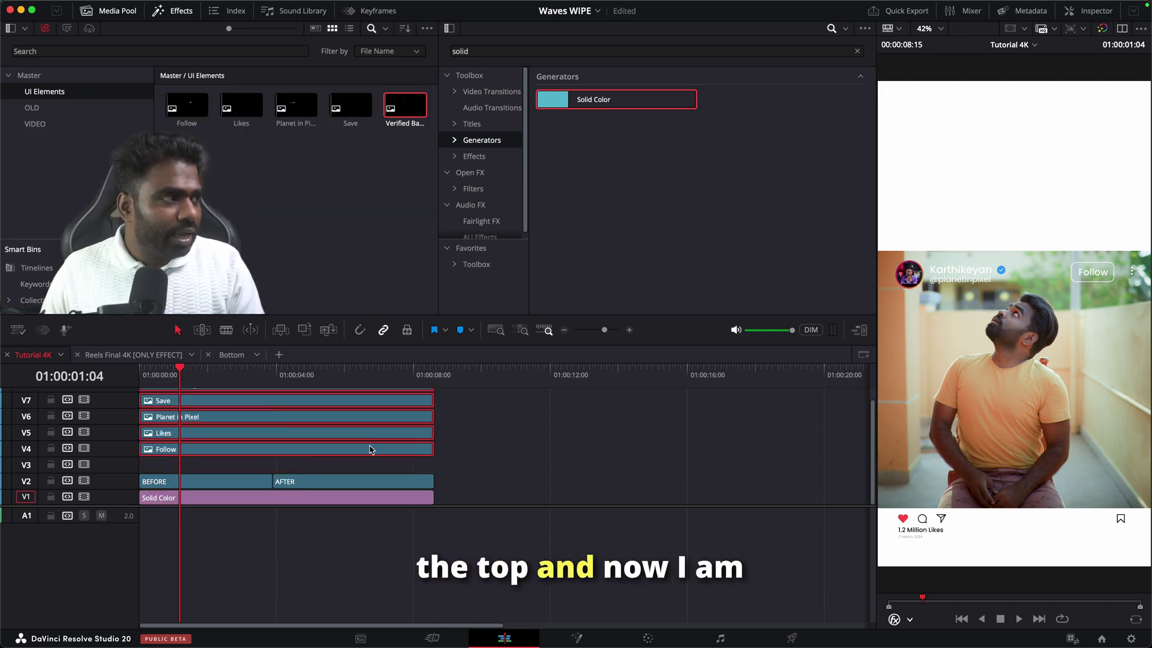
drag(656, 91, 431, 455)
double_click(401, 468)
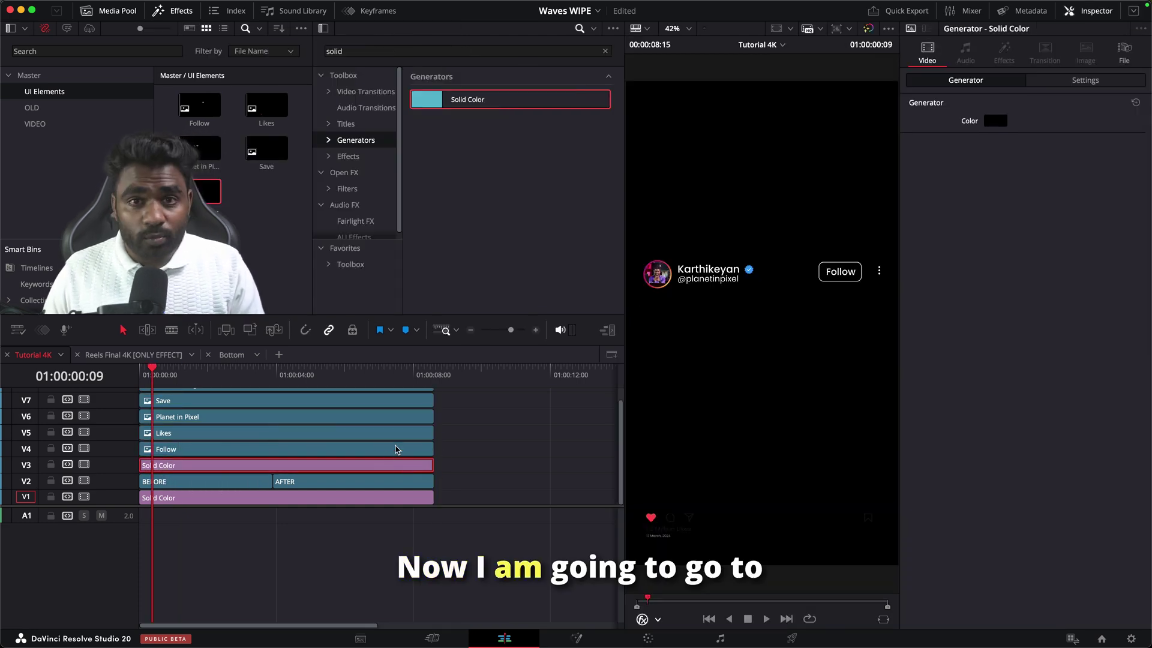
Crop the V3 Solid Color to a header band with top 1465.6, bottom 2257.1 and softness 41.98, and lower its opacity to 47.33
click(1080, 80)
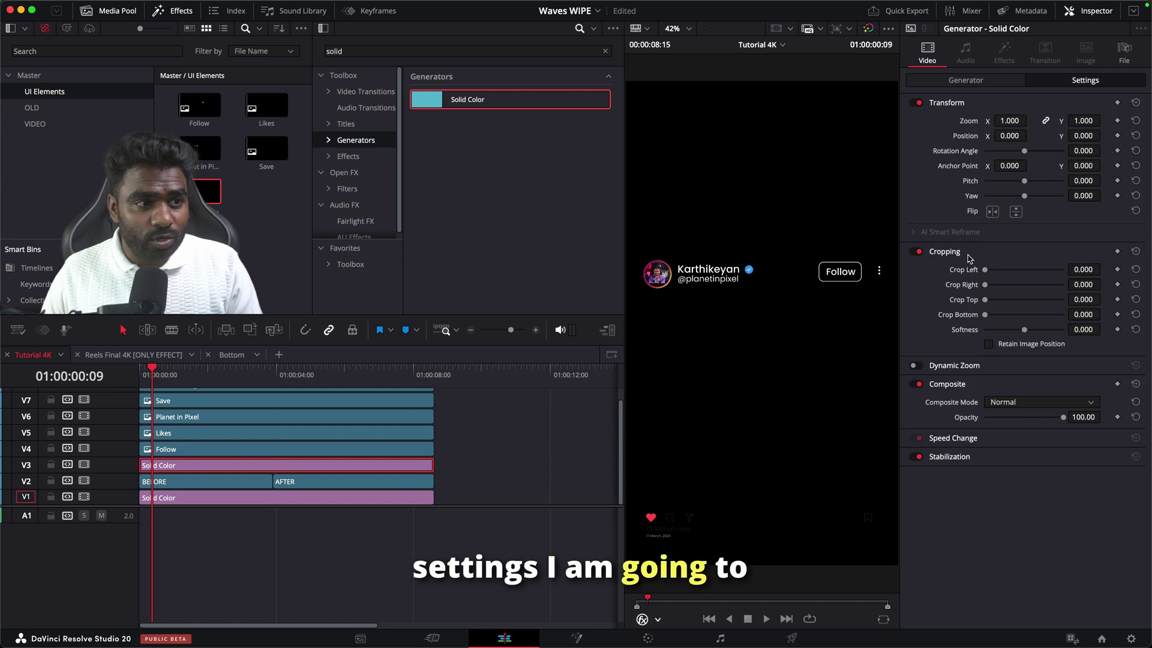
drag(986, 317, 1043, 327)
drag(1064, 418, 1023, 422)
mouse_move(1043, 330)
mouse_down()
mouse_move(1015, 303)
mouse_move(1031, 320)
mouse_up()
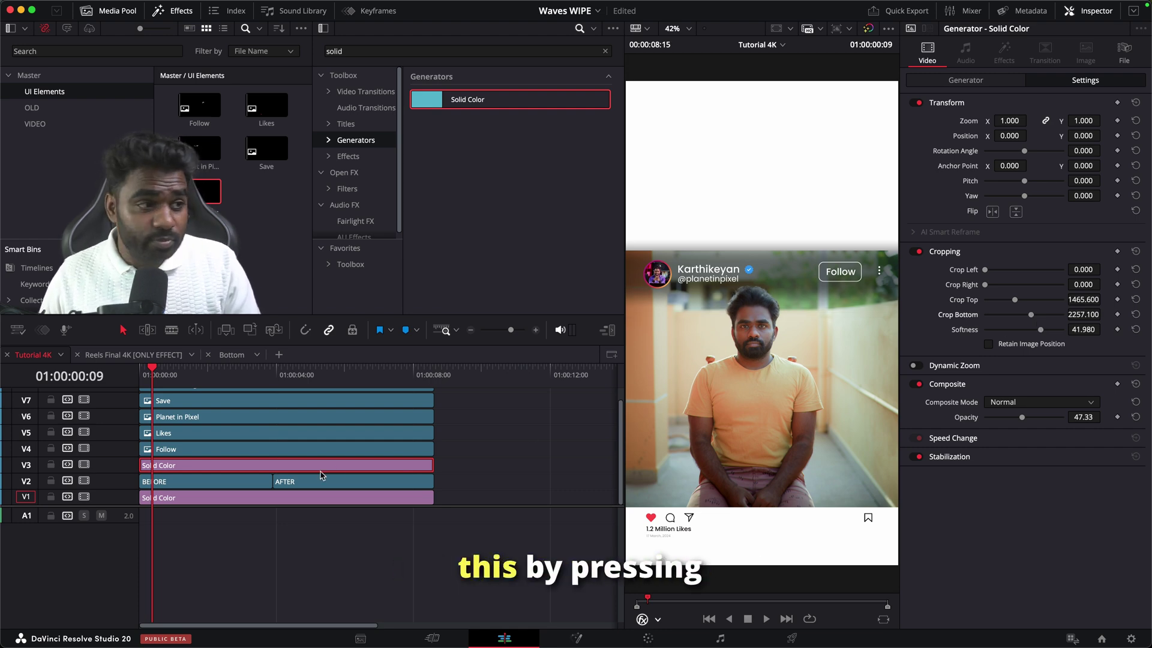
Compare the header with the V3 Solid Color disabled and enabled, and check the layout over the AFTER clip
key(d)
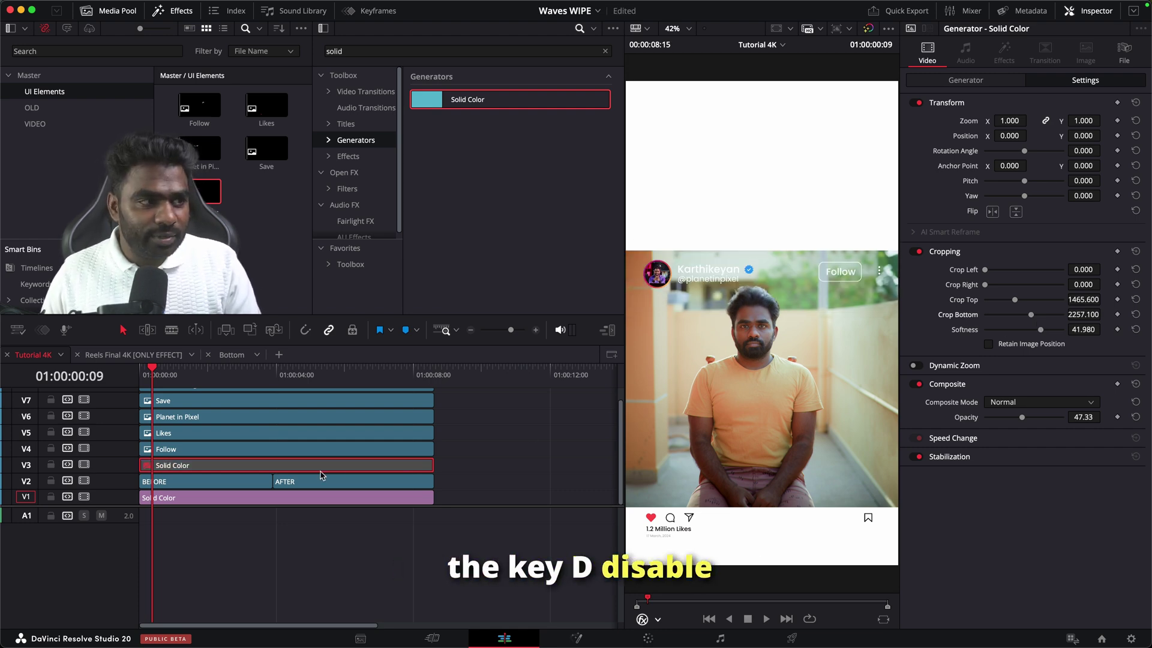
key(d)
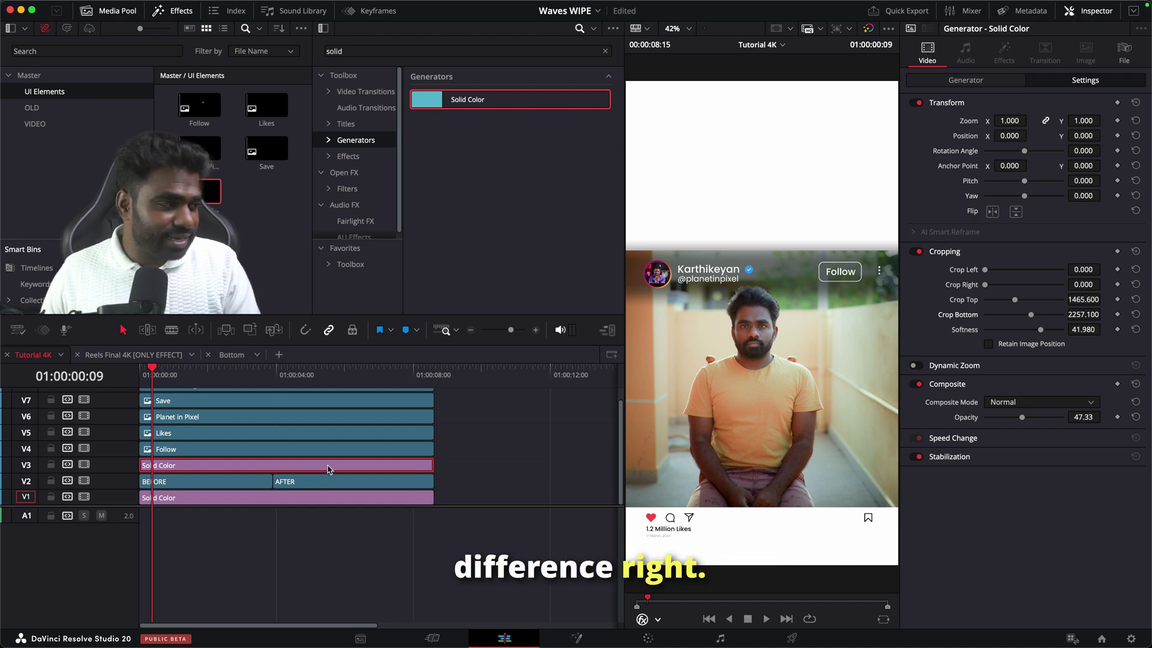
scroll(121, 505, up, 1)
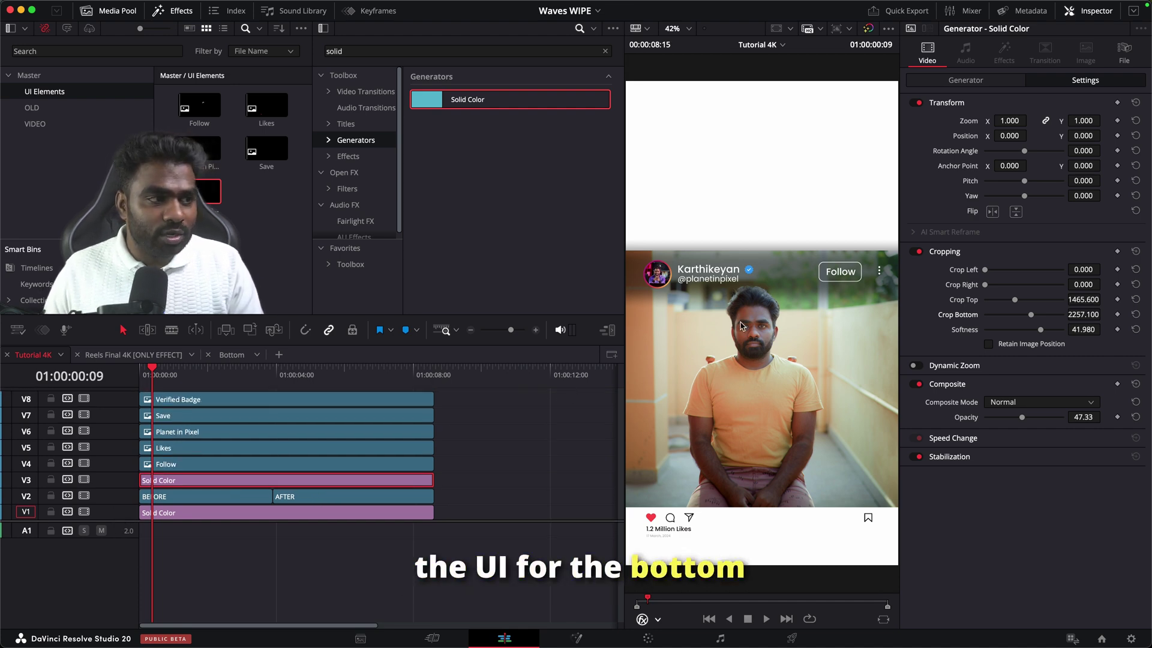
drag(157, 376, 402, 369)
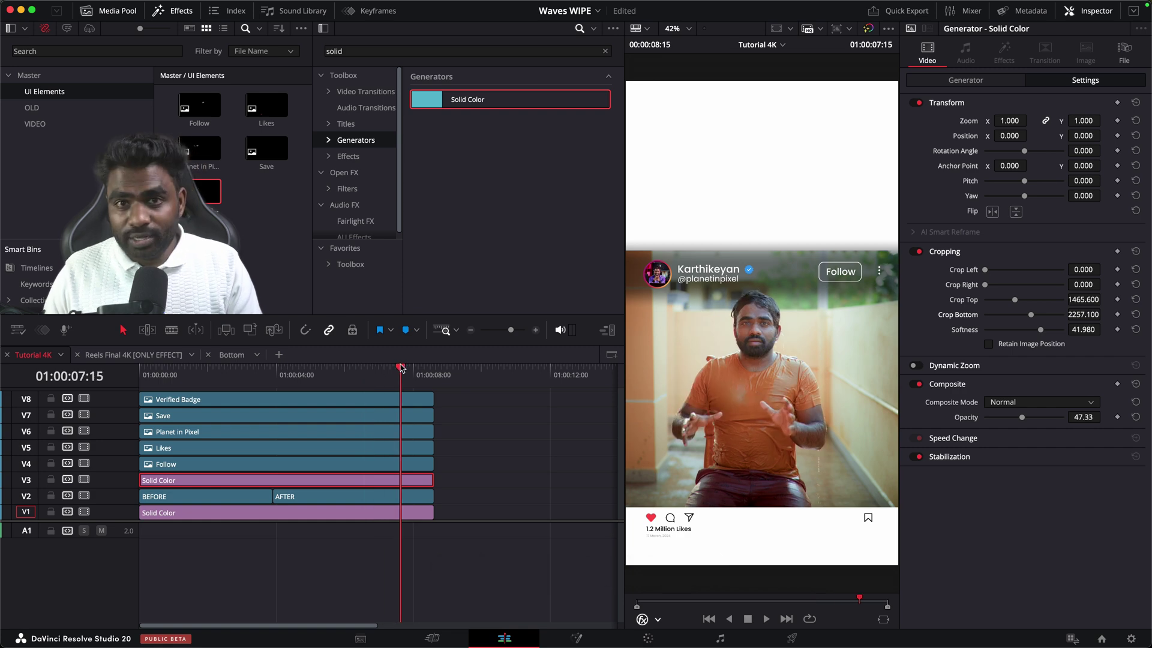
Combine all timeline clips into a compound clip named BOTTOM Layer and check it at about three seconds
drag(453, 398, 225, 511)
right_click(225, 511)
click(288, 295)
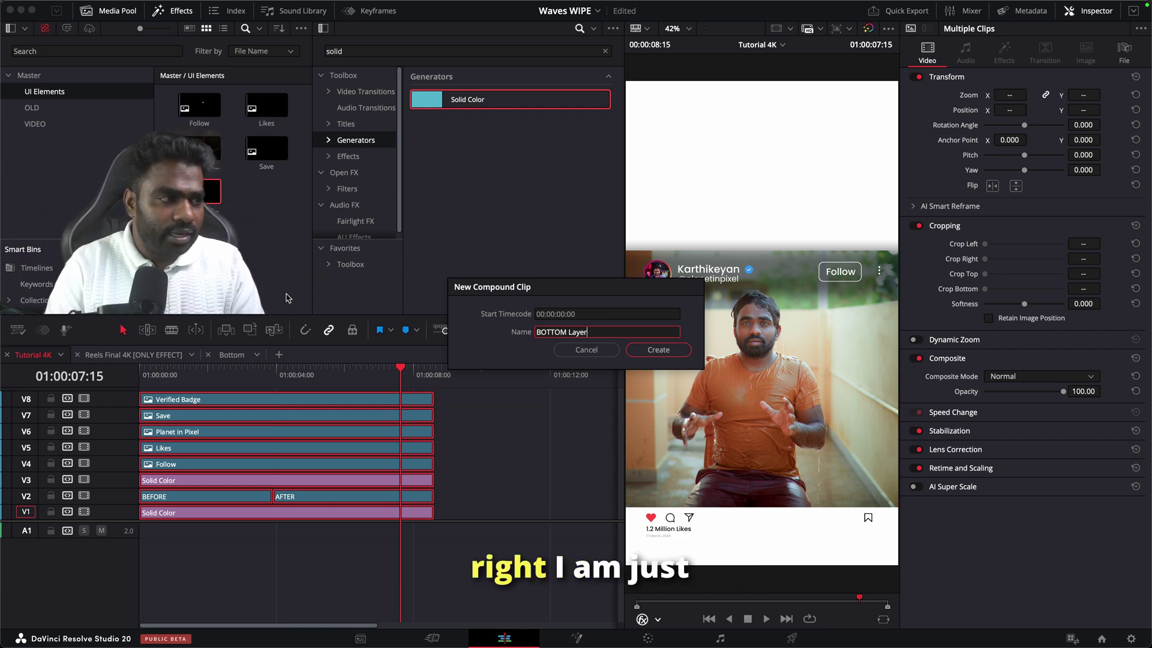
key(Return)
drag(155, 373, 260, 373)
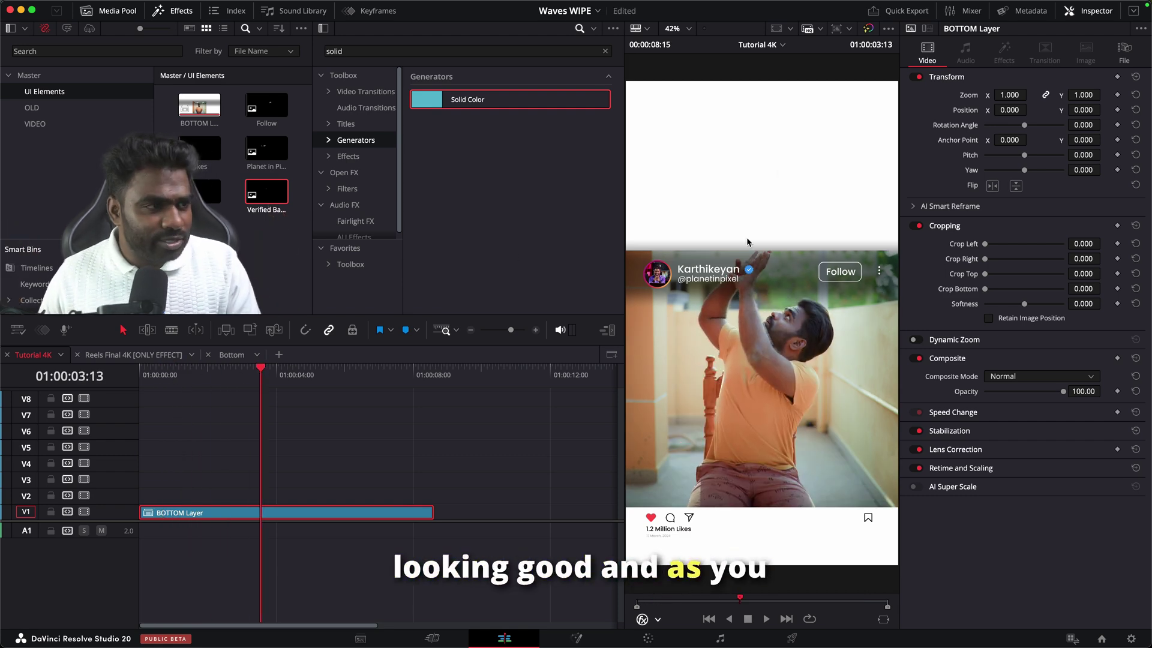
Crop the top of the BOTTOM Layer clip by 1348.4 to remove the white area and soft edge above the post
scroll(751, 246, up, 4)
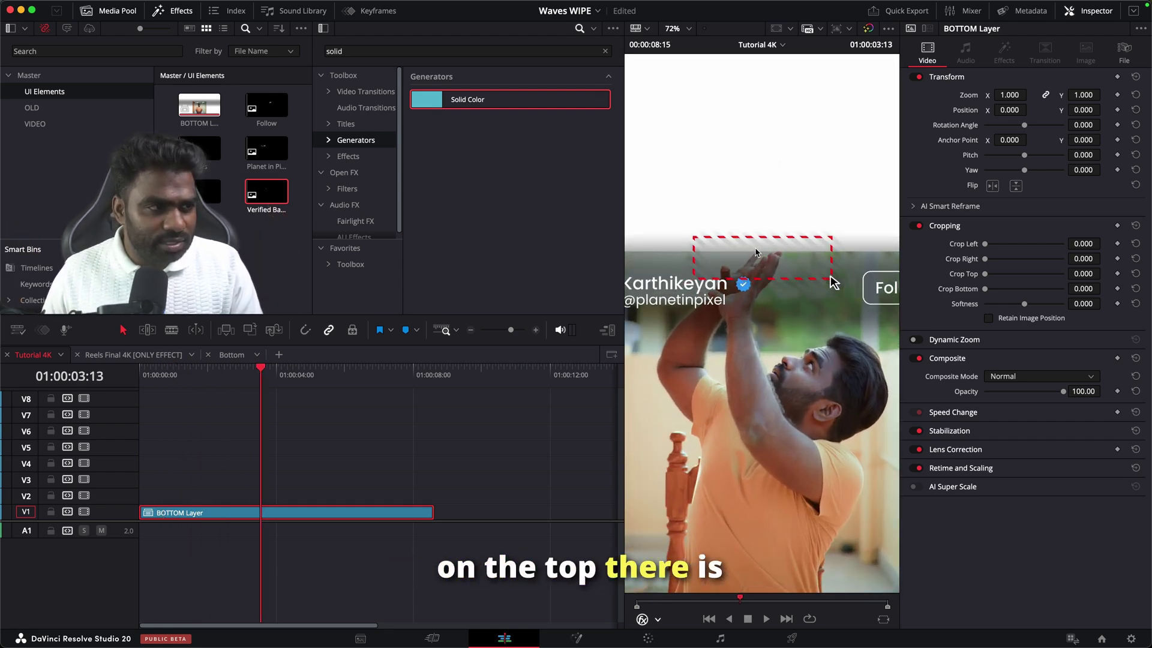
scroll(756, 252, down, 3)
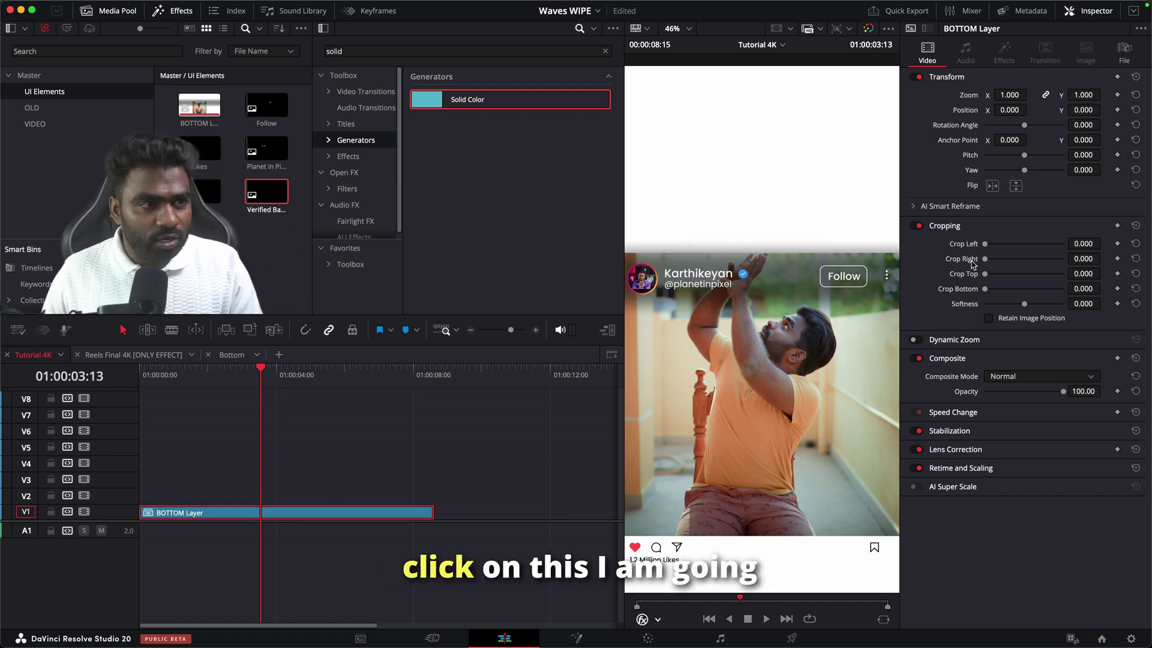
drag(995, 275, 1013, 274)
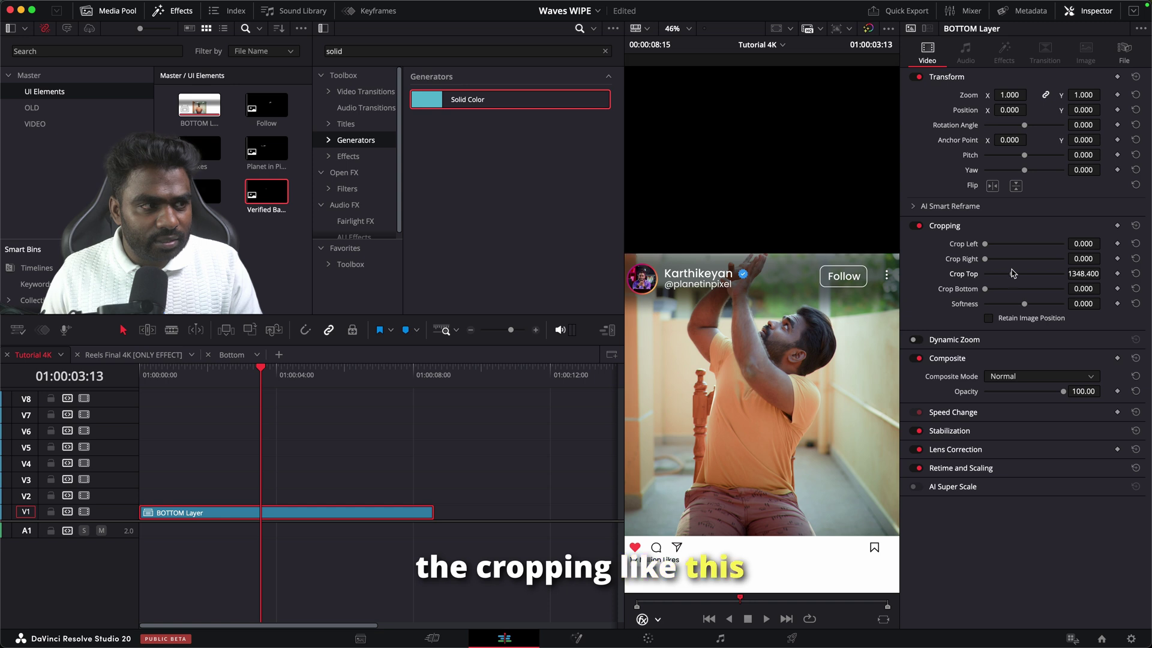
scroll(762, 273, down, 2)
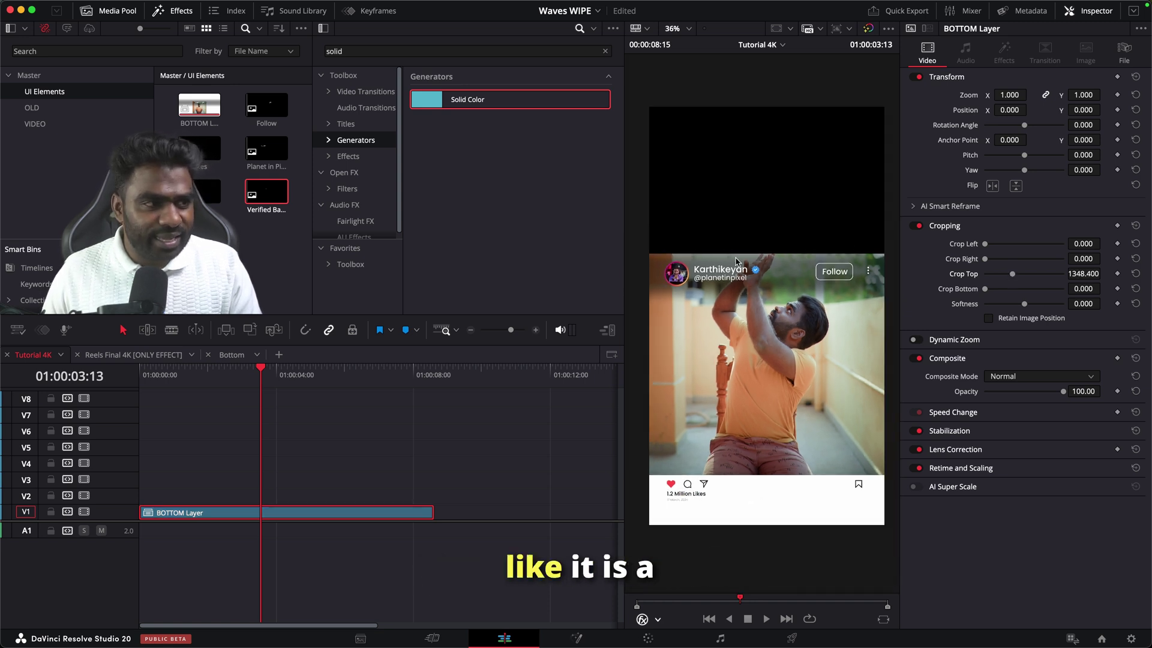
scroll(743, 261, up, 1)
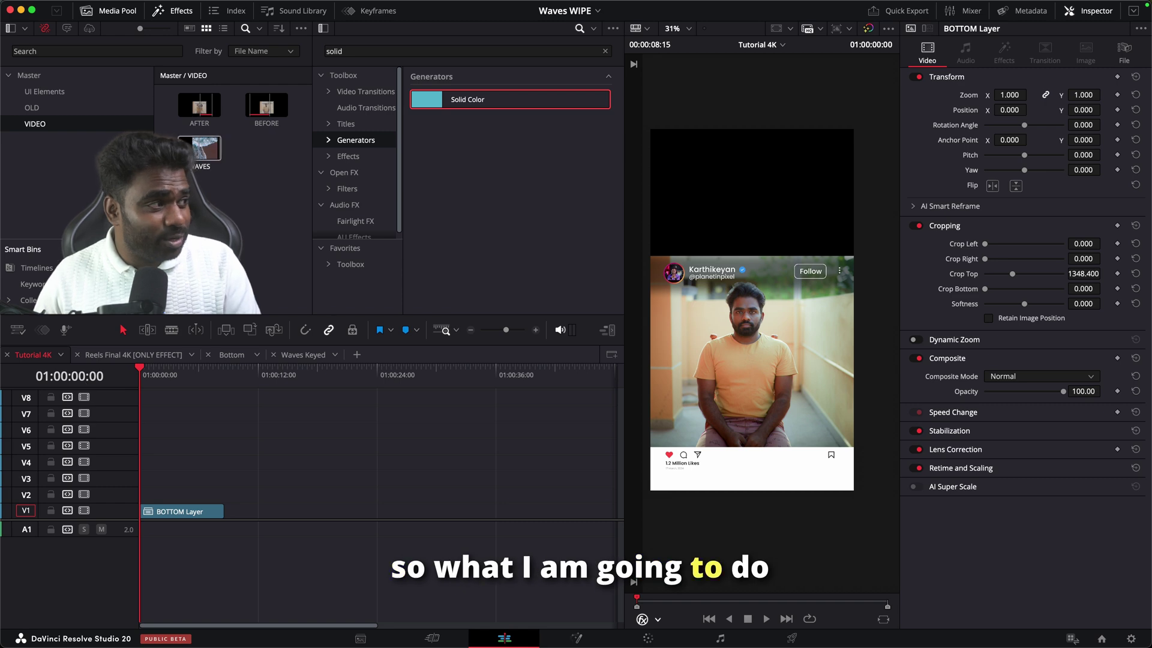
Place the WAVES clip on V2 above BOTTOM Layer and lower its opacity to 54.20 to compare the timing
drag(199, 147, 154, 501)
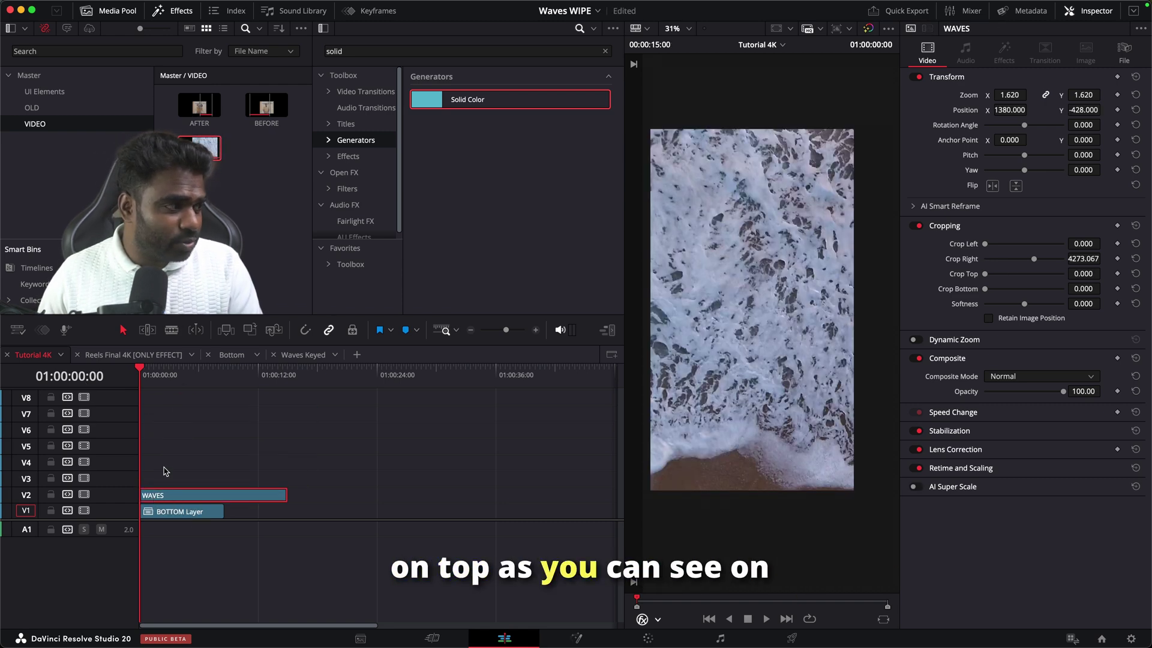
drag(141, 375, 191, 375)
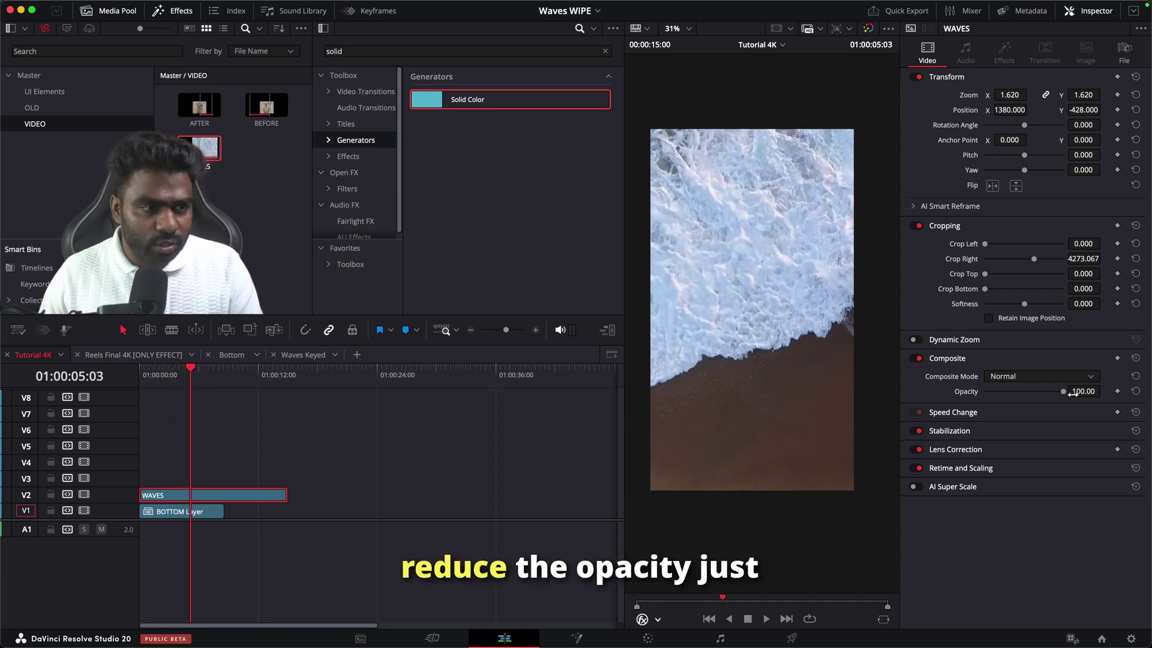
drag(1063, 394, 1028, 399)
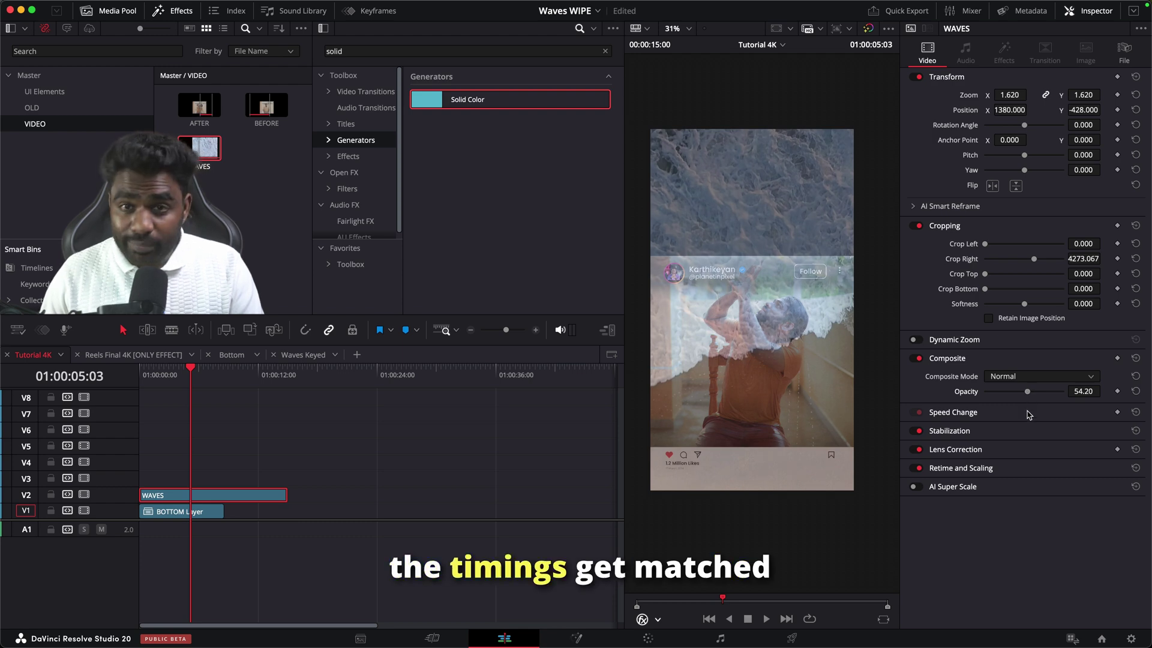
drag(157, 376, 173, 372)
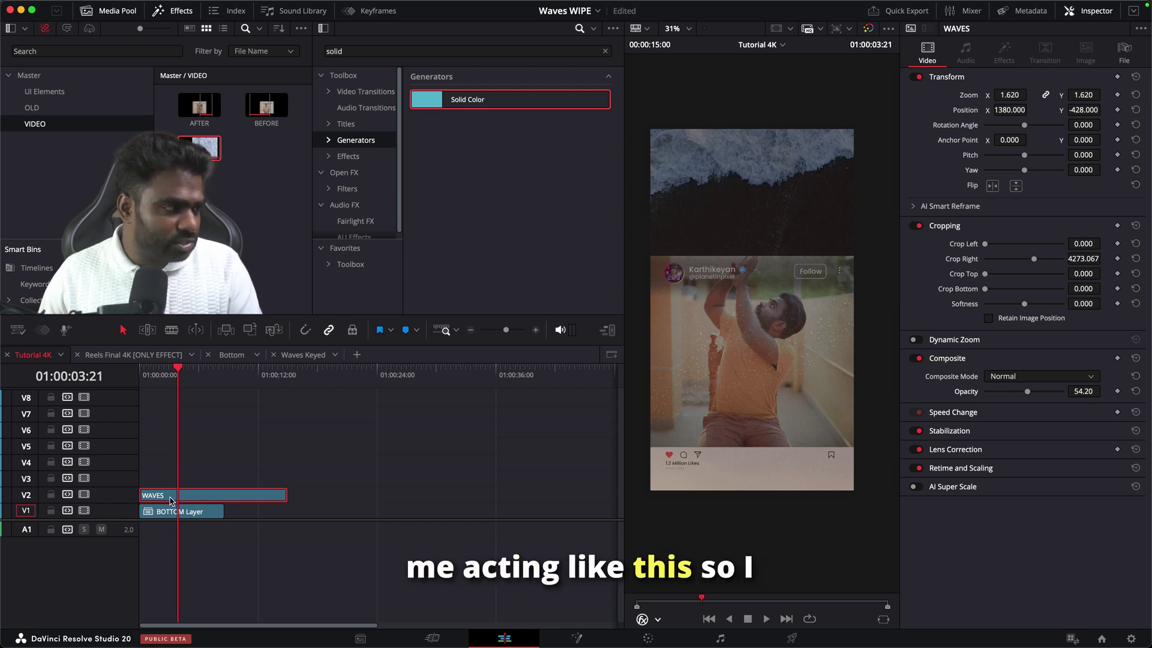
Trim the start of WAVES so the wave matches the acting, and trim its end to the end of BOTTOM Layer
drag(160, 491, 166, 492)
mouse_move(157, 375)
mouse_down()
mouse_move(137, 377)
mouse_move(157, 372)
mouse_up()
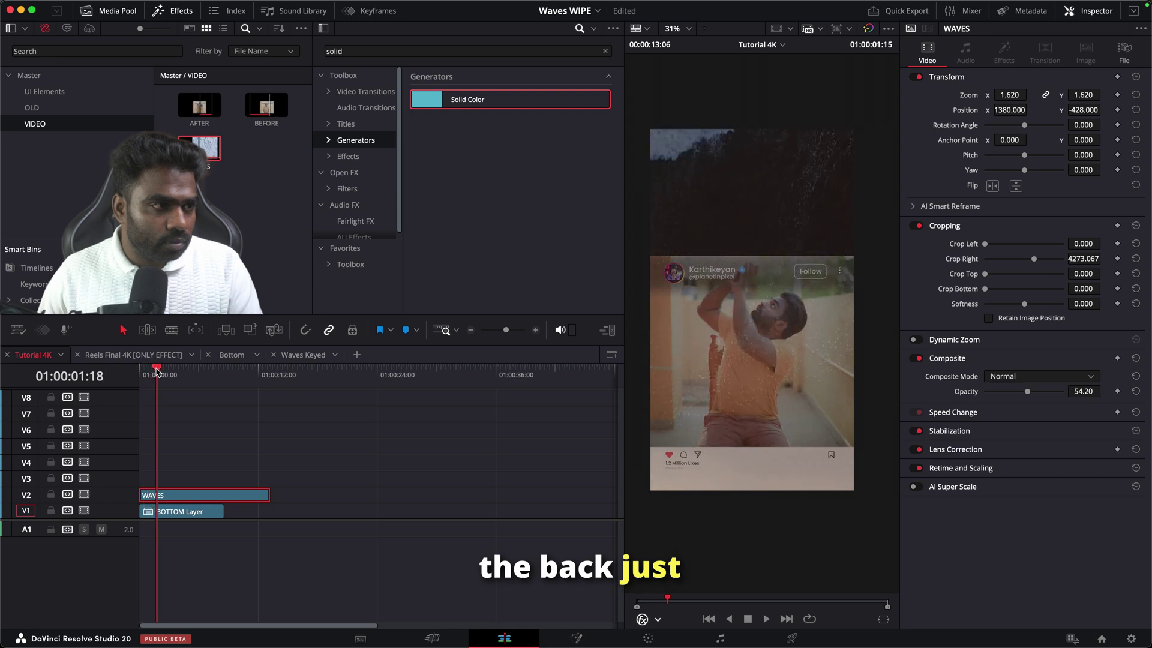
drag(149, 491, 150, 492)
drag(158, 374, 218, 375)
drag(259, 495, 218, 495)
click(159, 375)
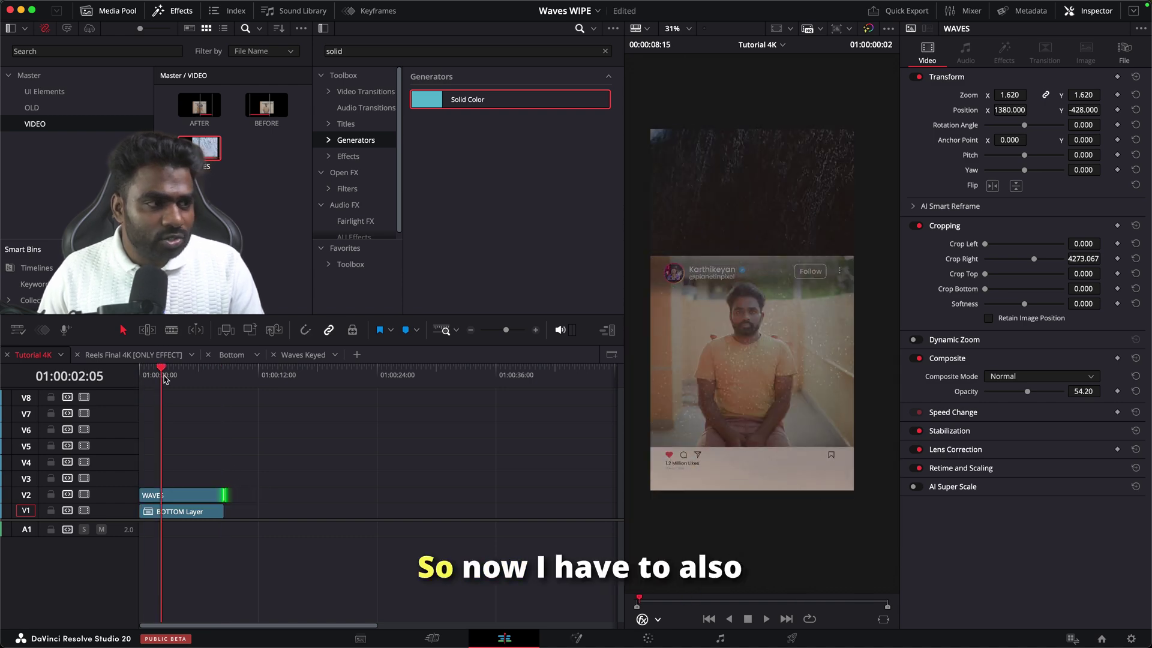
Restore the WAVES clip's opacity to 100 and crop its bottom by 2696.8 so it fills only the upper post
key(Home)
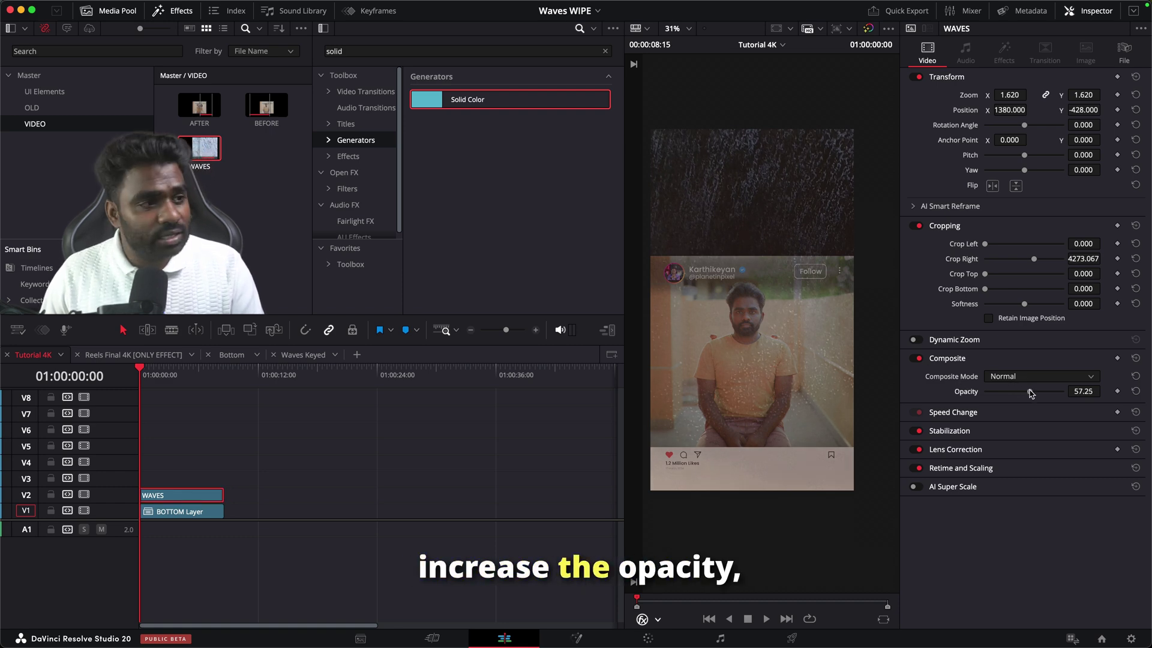
drag(1031, 393, 1078, 391)
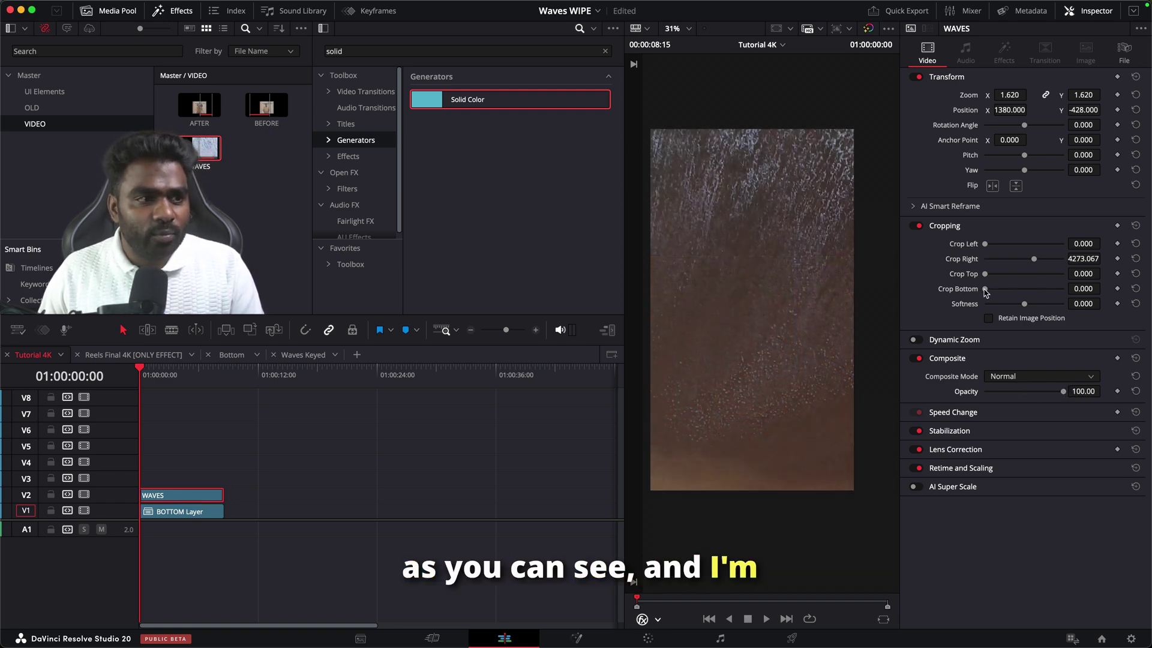
drag(1001, 291, 1041, 284)
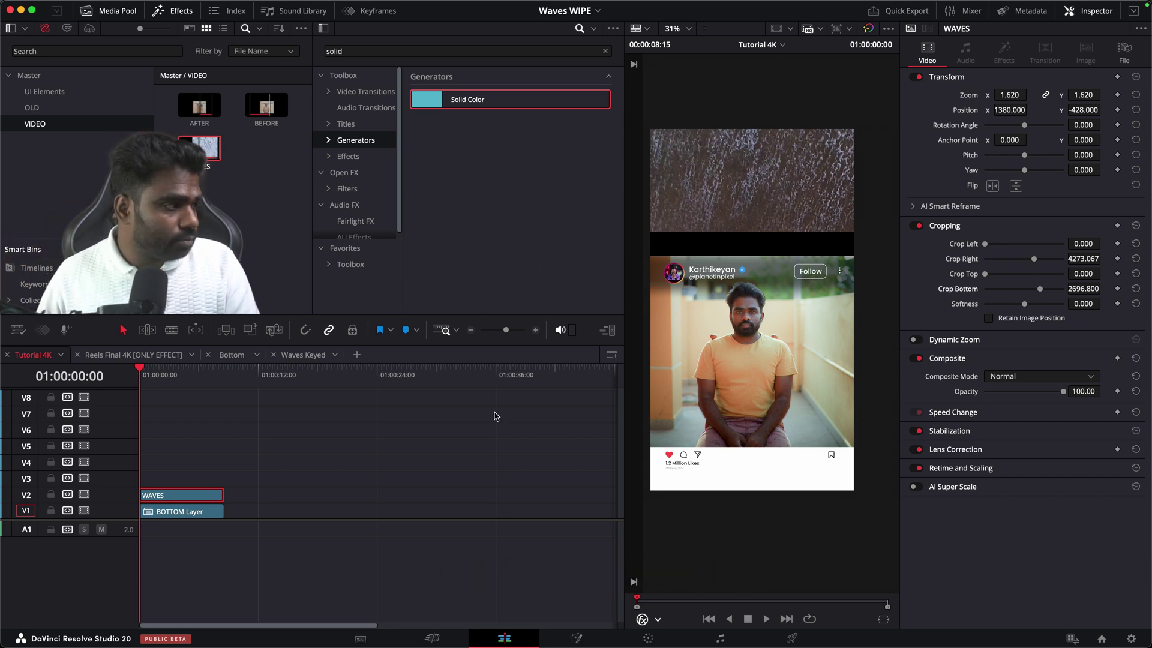
Replace the WAVES clip in Tutorial 4K with the two UI 5 New.png clips and the romantic-sea-beach-waves clip copied from the Waves Keyed timeline
click(277, 354)
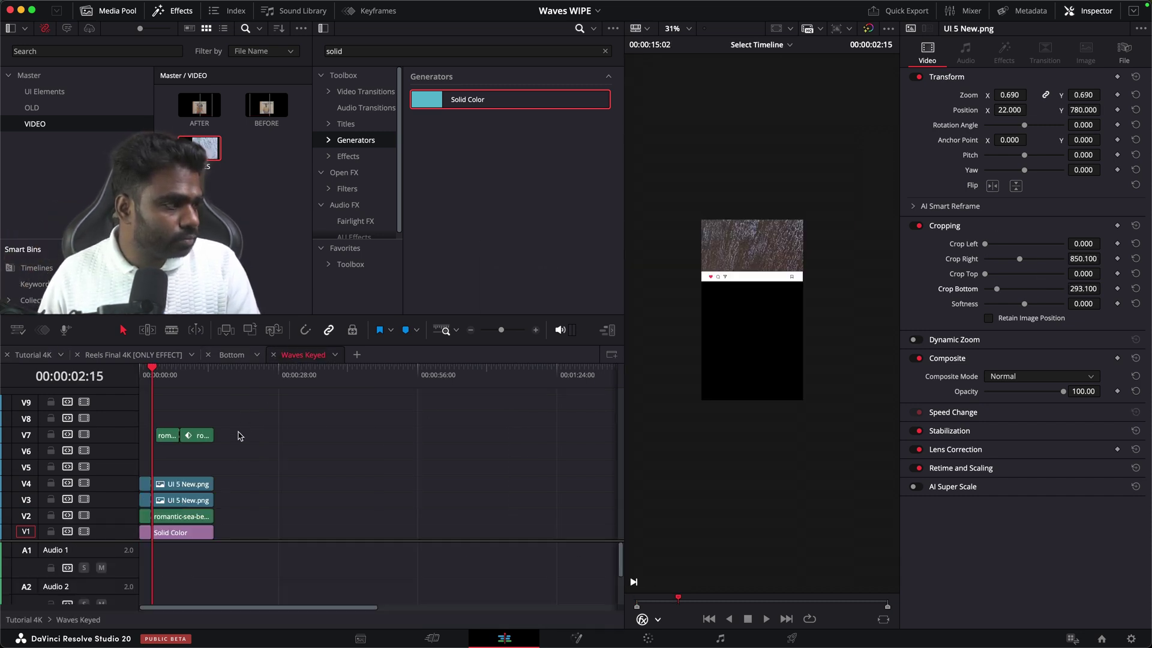
drag(228, 474, 195, 521)
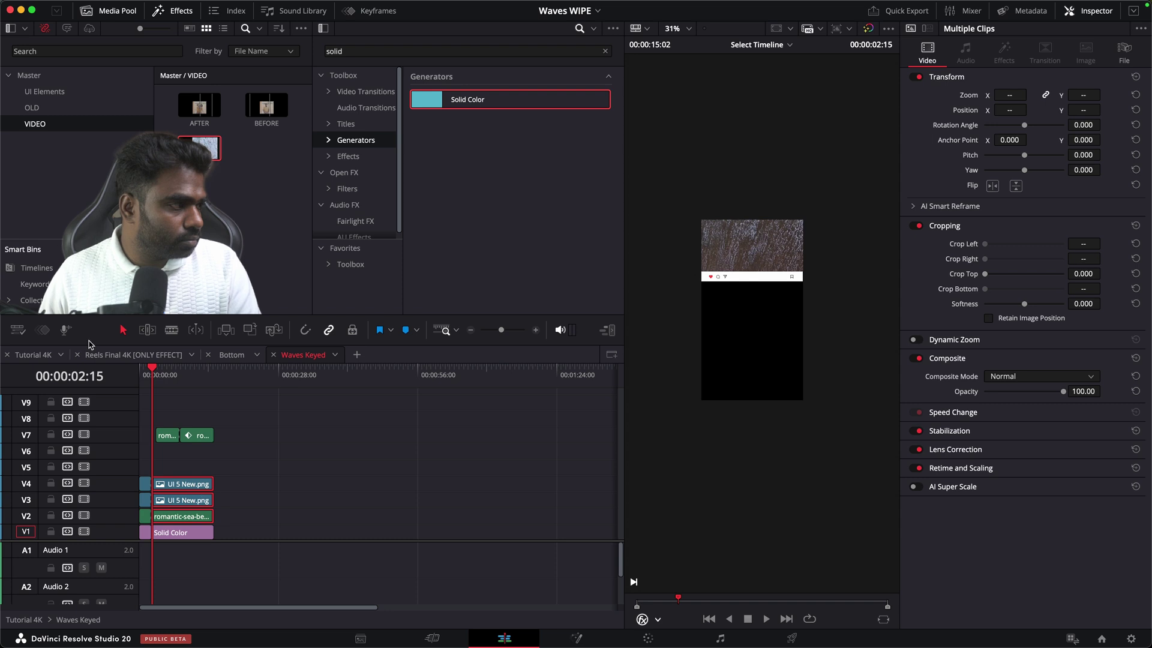
click(62, 358)
key(Delete)
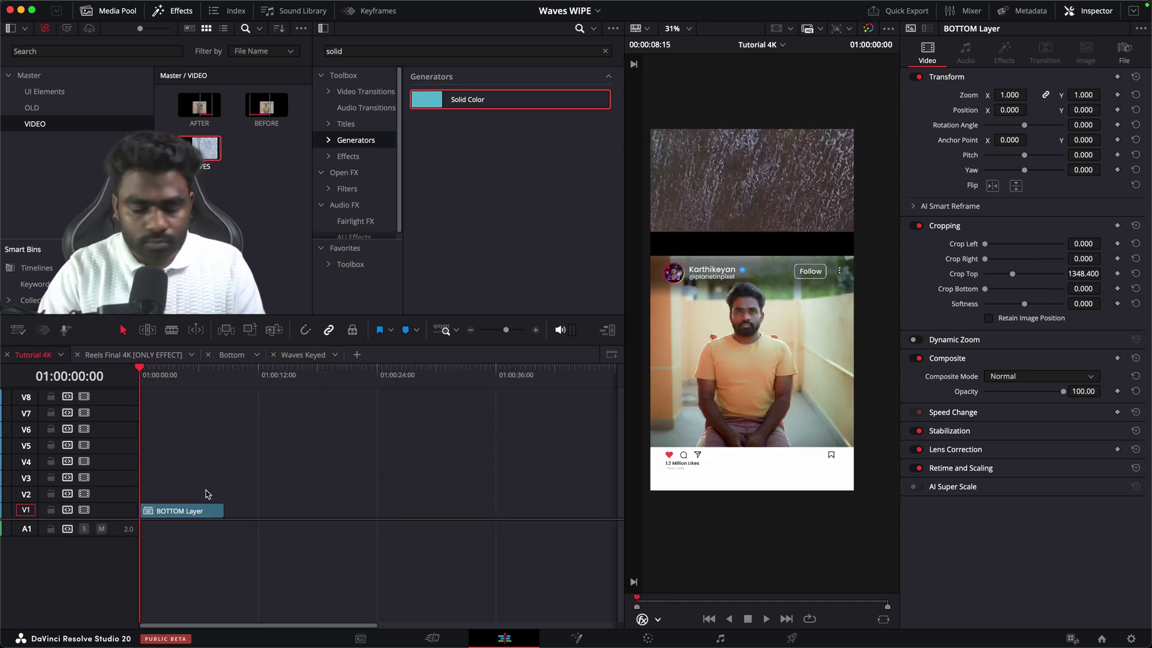
key(ctrl+v)
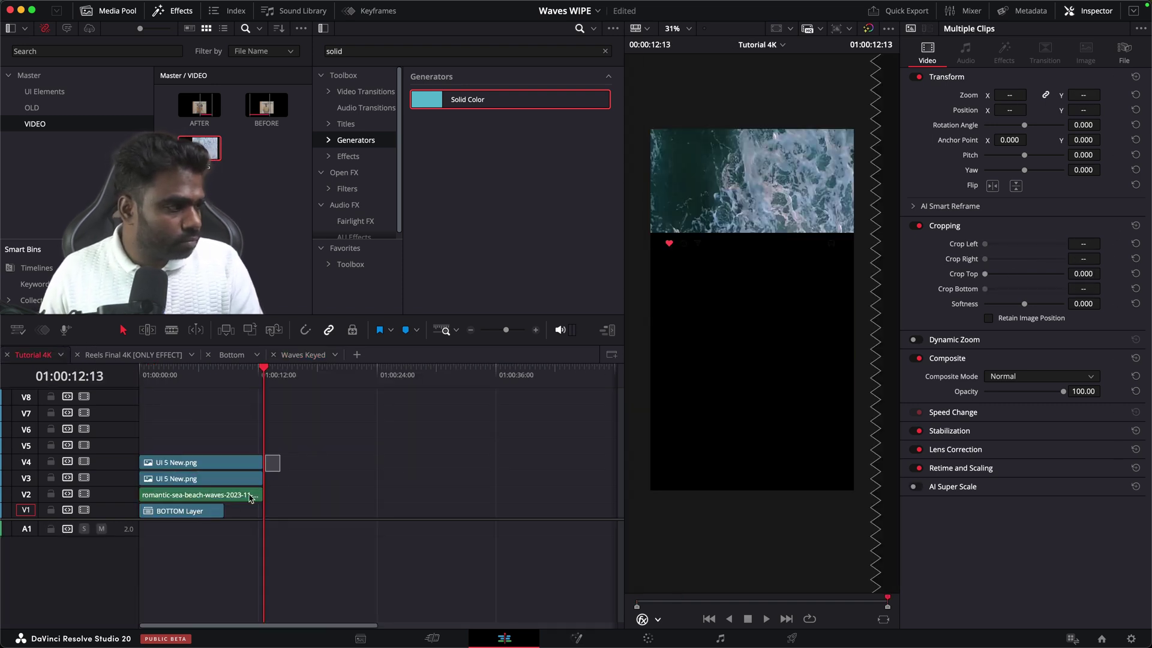
Trim the pasted clips on V2 to V4 to the end of BOTTOM Layer and check the layout from the start
drag(255, 474, 217, 466)
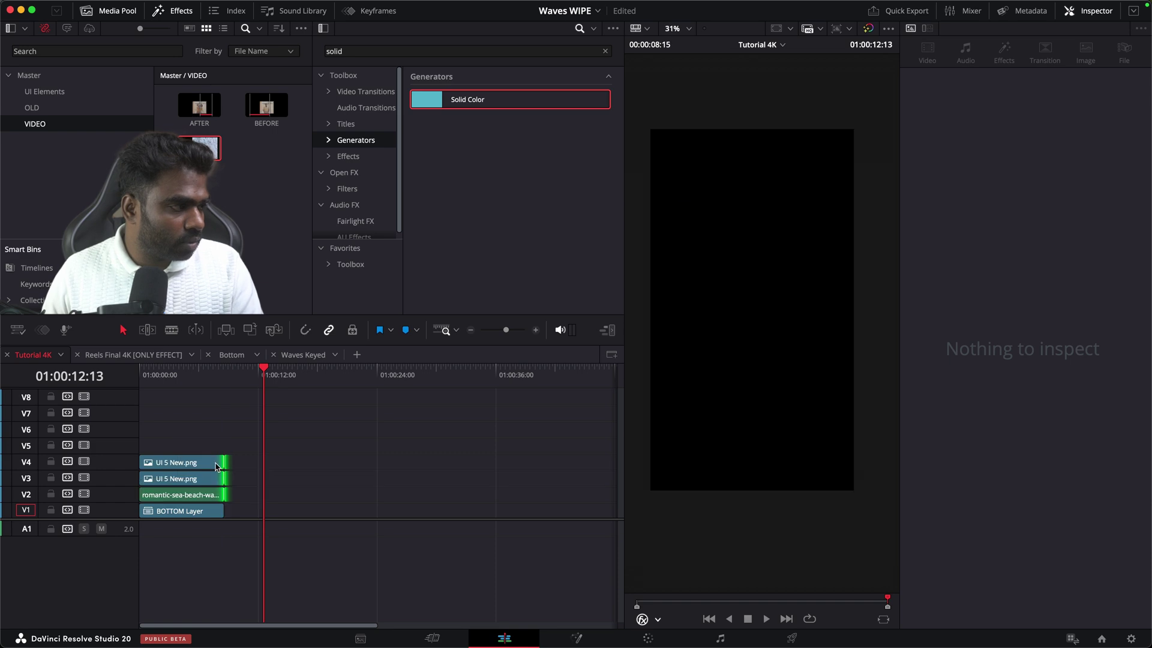
key(Home)
key(space)
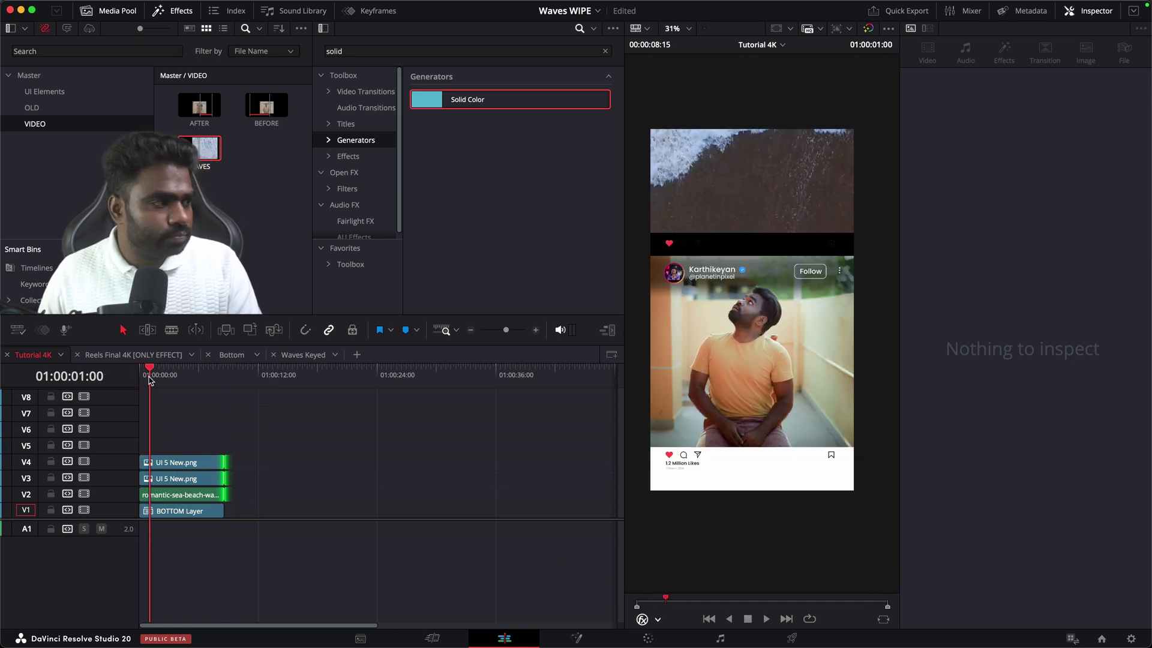
key(Home)
drag(218, 448, 167, 495)
drag(141, 367, 139, 367)
drag(222, 423, 144, 526)
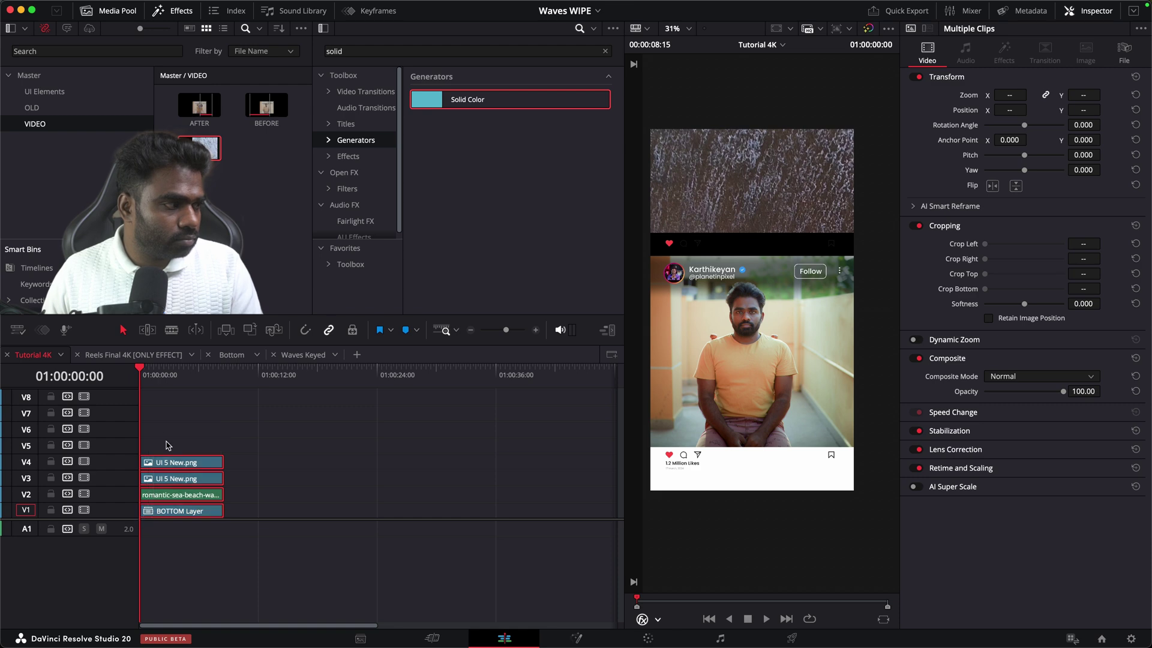
click(168, 445)
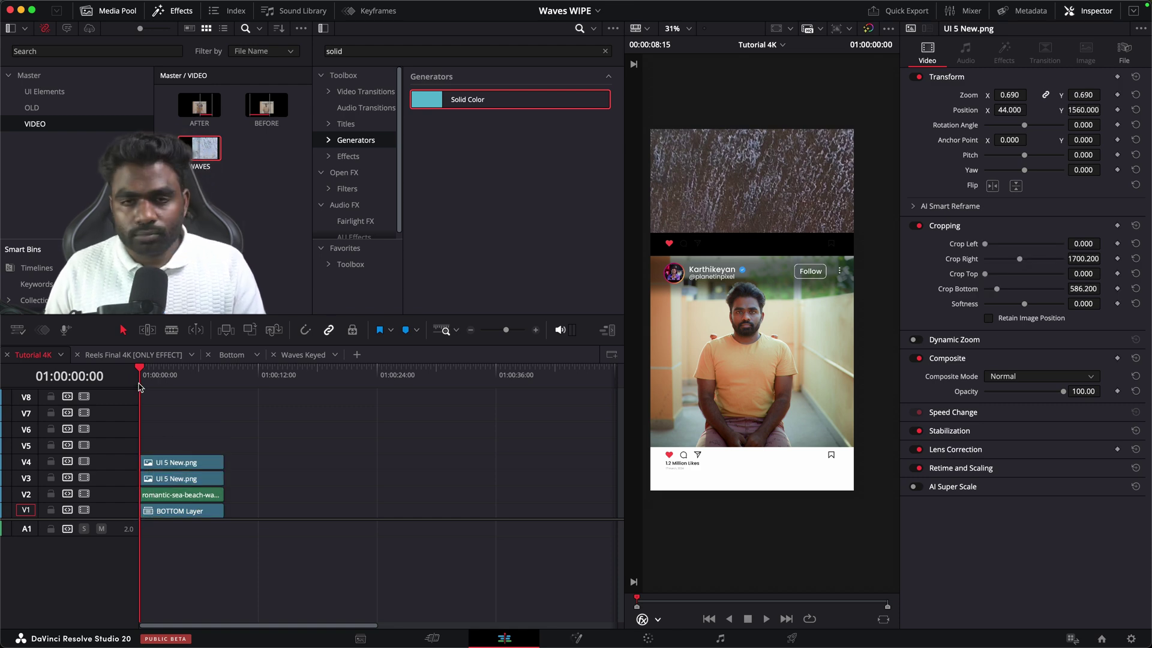
drag(156, 377, 140, 371)
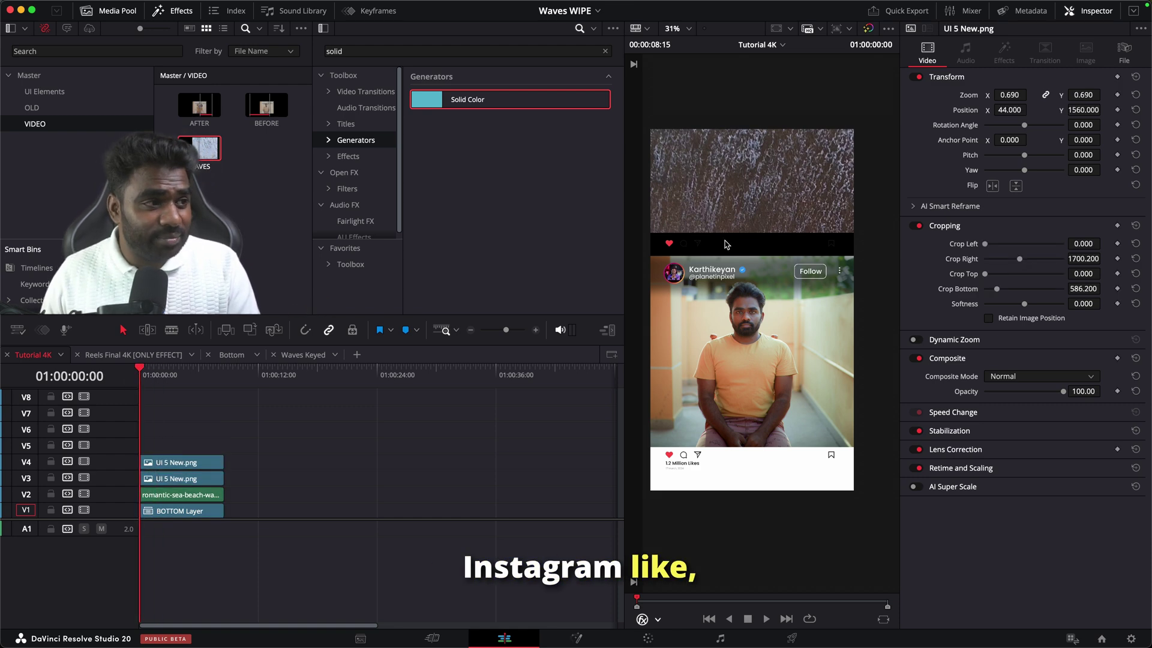
Move all clips up one track and place a Solid Color generator on V1 spanning their full length
drag(240, 444, 200, 494)
drag(305, 443, 172, 497)
drag(456, 99, 518, 510)
key(super+equal)
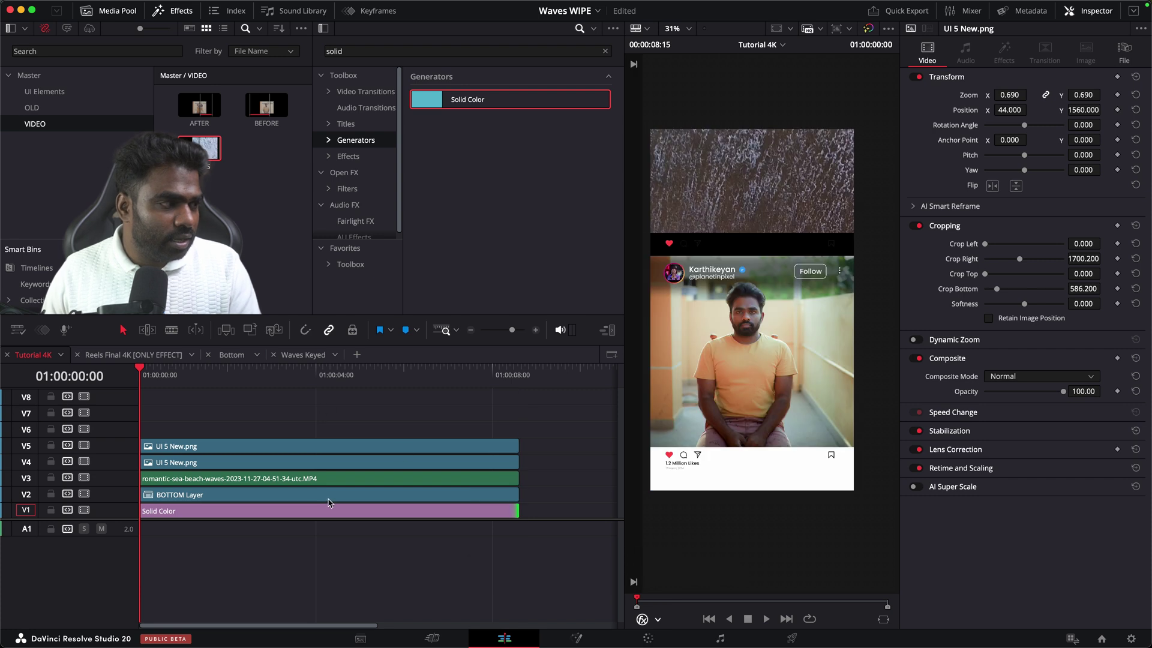
Change the V1 Solid Color generator's color to white and check the background in the whole frame
click(329, 510)
click(965, 80)
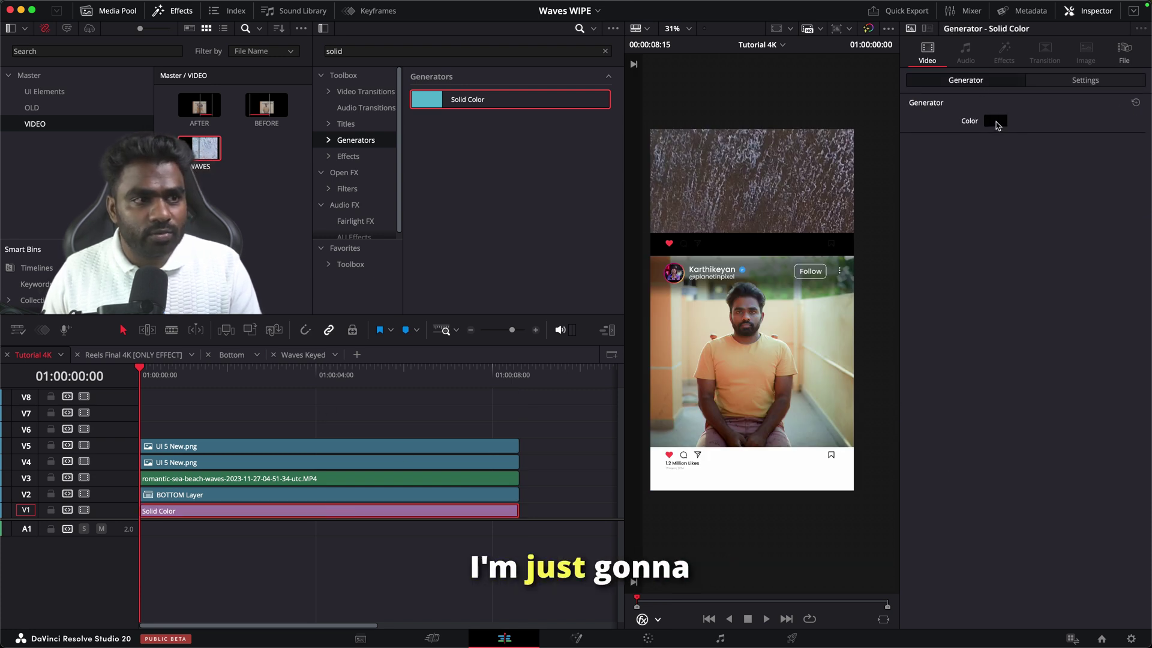
click(995, 122)
drag(920, 409, 804, 423)
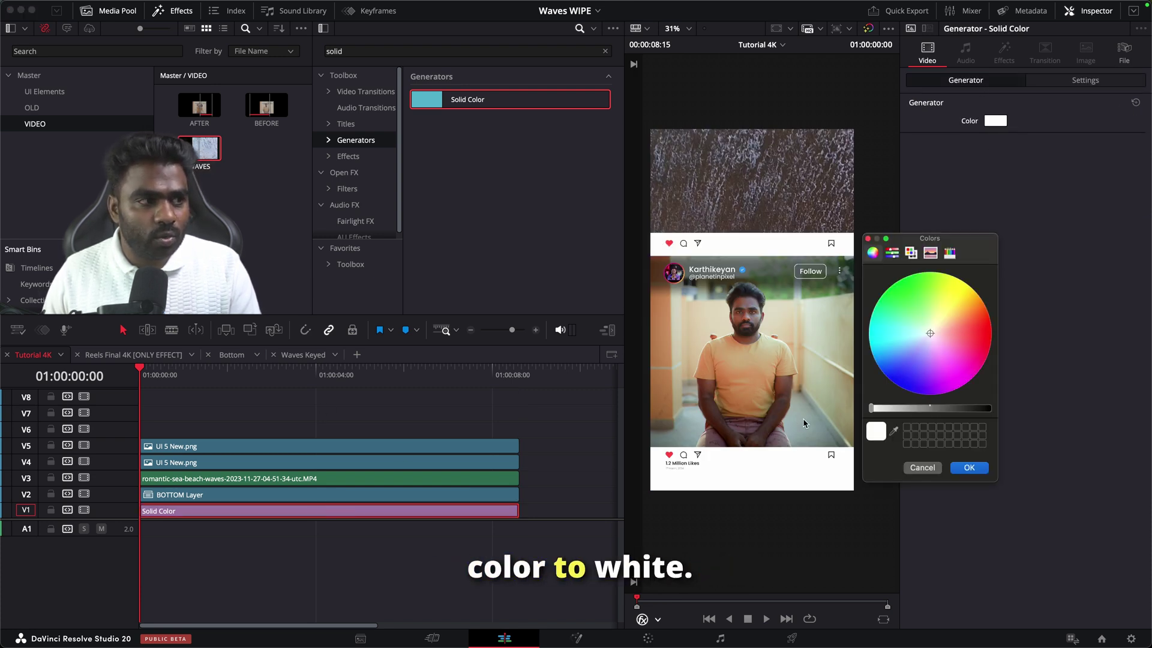
click(973, 470)
scroll(744, 326, down, 1)
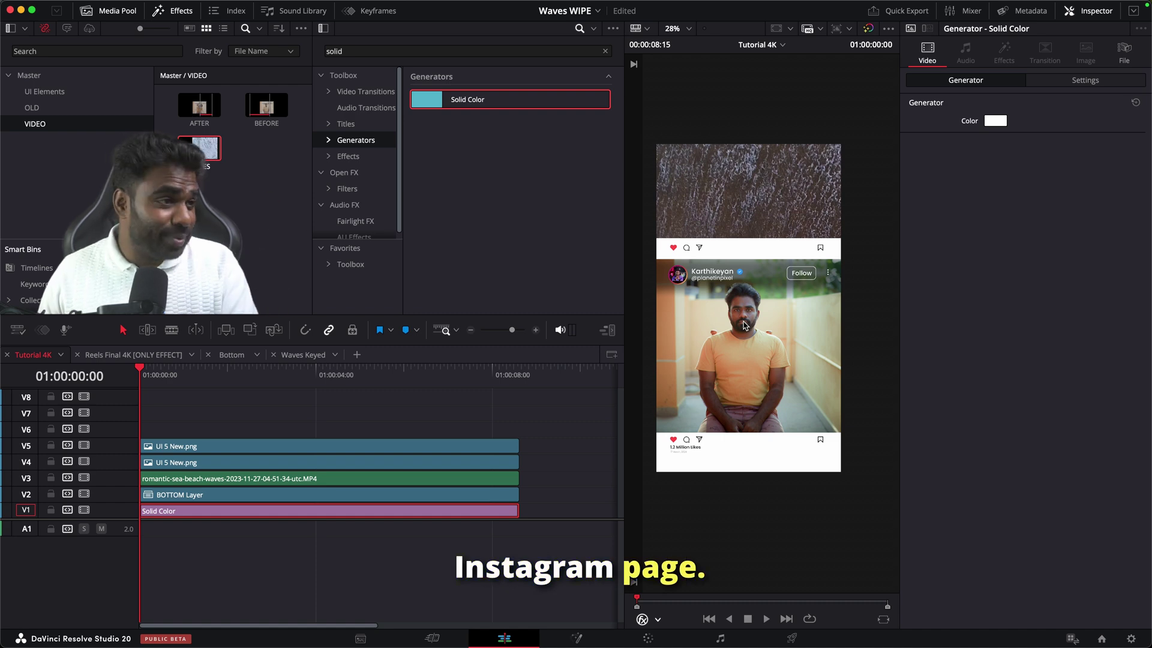
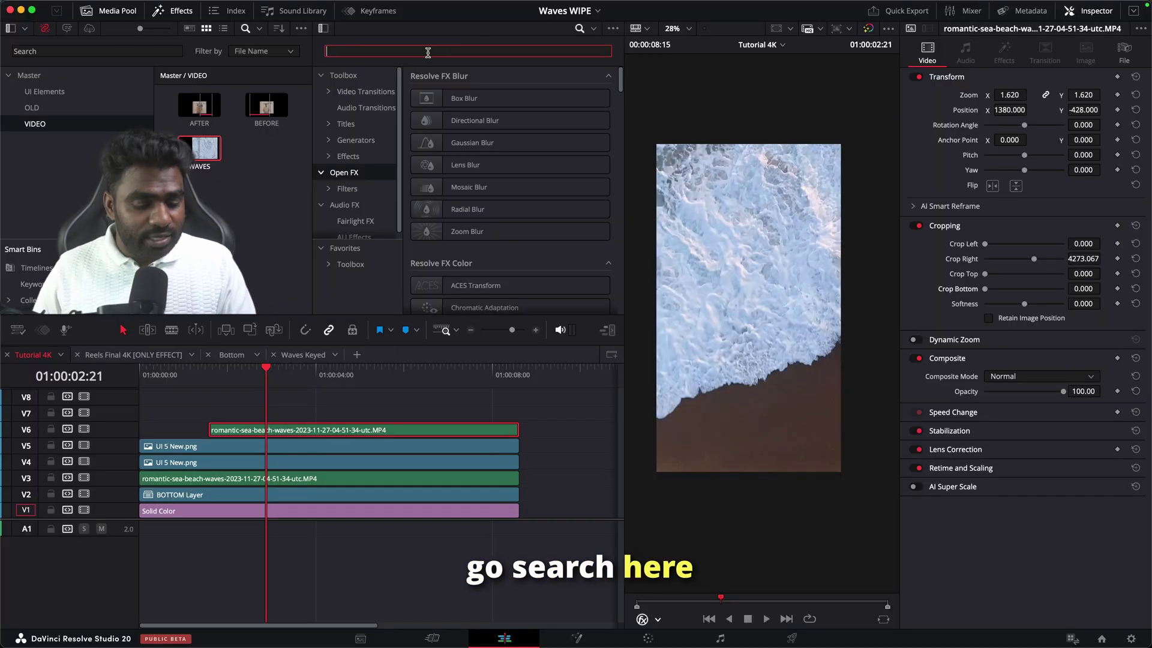
Apply the 3D Keyer effect to the waves clip on V6 and go to 01:00:02:15
text(3d)
drag(463, 99, 303, 429)
drag(250, 380, 256, 381)
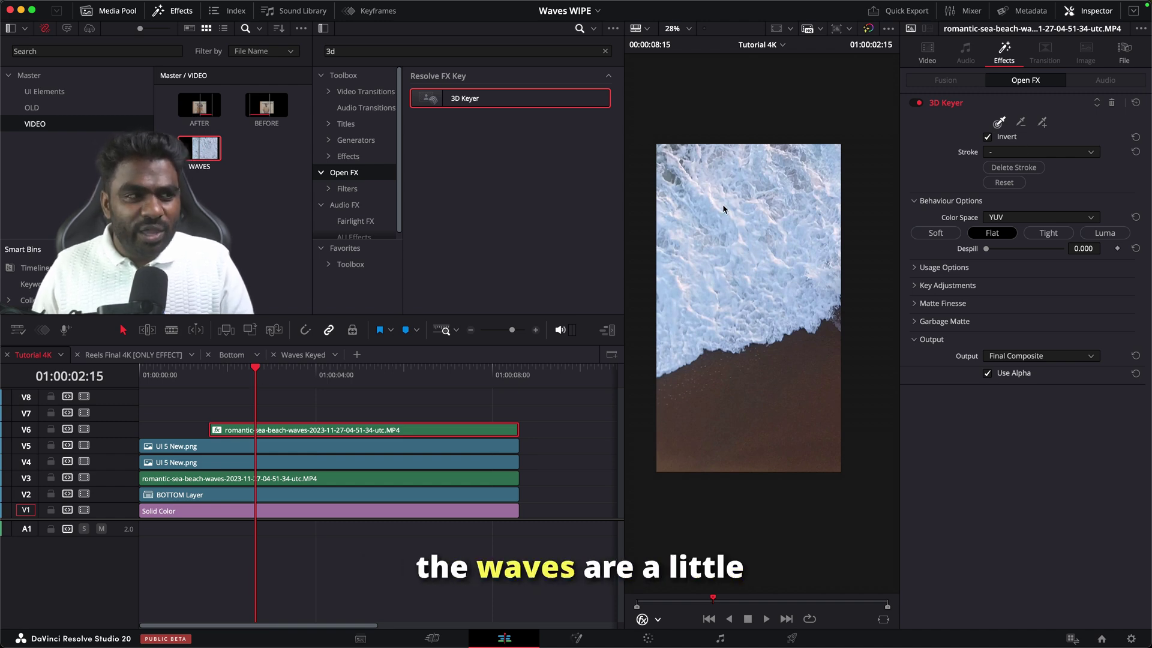
Key out the sand with a sampling stroke across it, and add strokes for the remaining dark edge along the shoreline
scroll(723, 209, up, 2)
scroll(734, 215, down, 1)
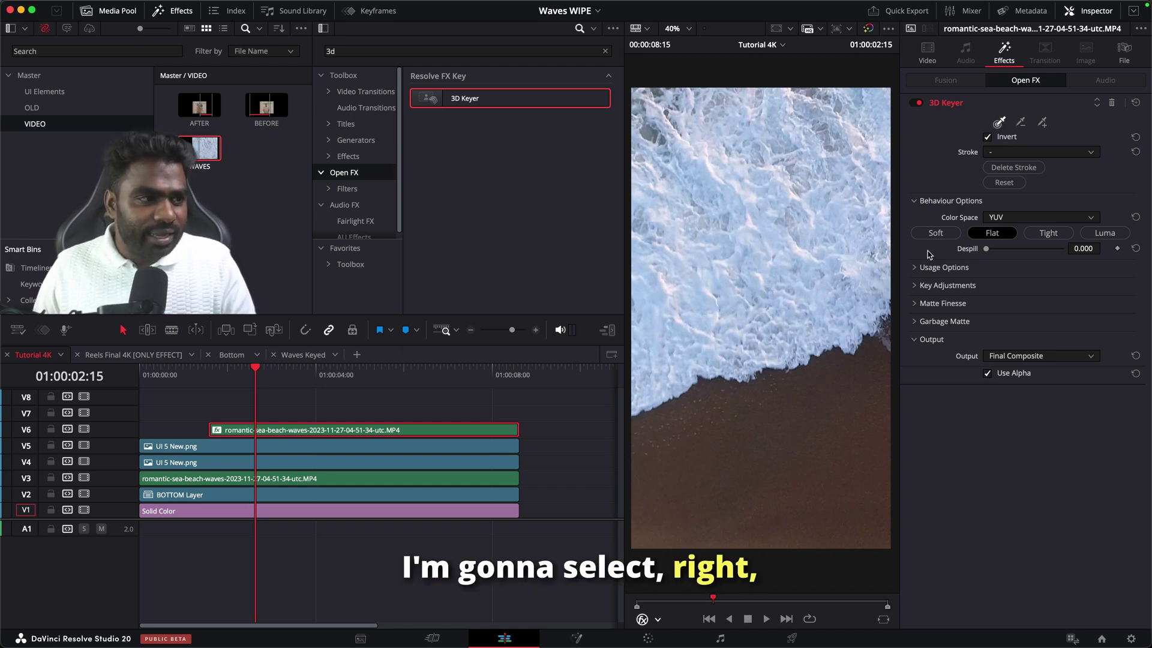
mouse_move(828, 425)
mouse_down()
mouse_move(752, 462)
mouse_move(681, 460)
mouse_move(658, 506)
mouse_move(789, 527)
mouse_up()
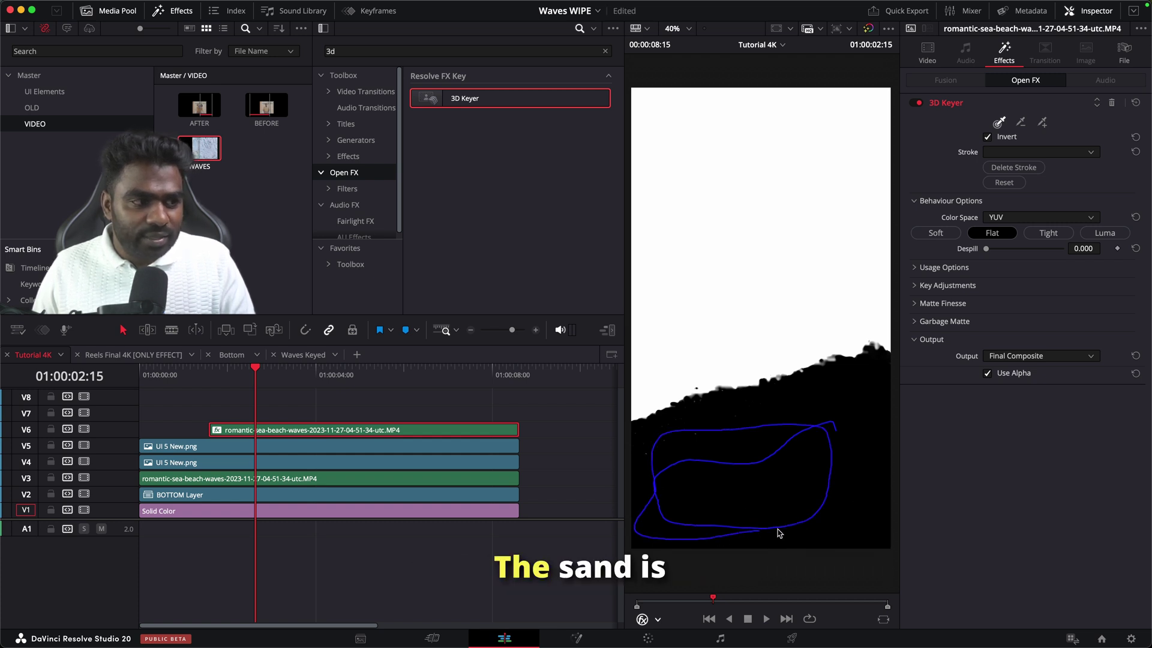
drag(656, 458, 702, 426)
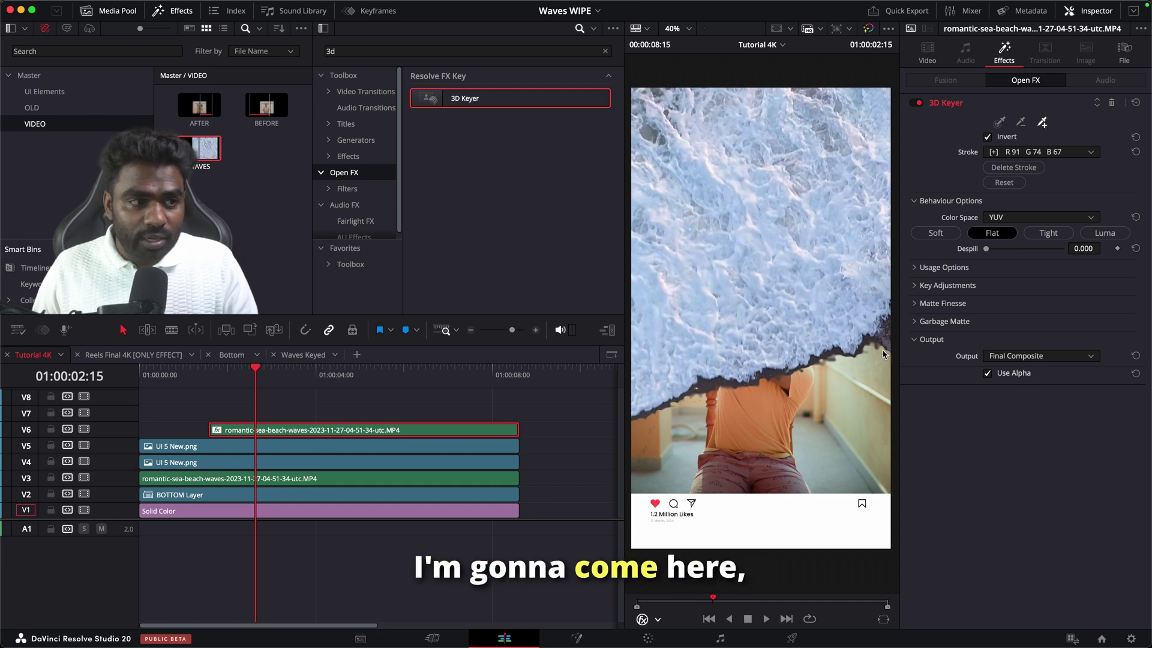
mouse_move(882, 354)
mouse_down()
mouse_move(887, 345)
mouse_move(874, 348)
mouse_move(897, 363)
mouse_up()
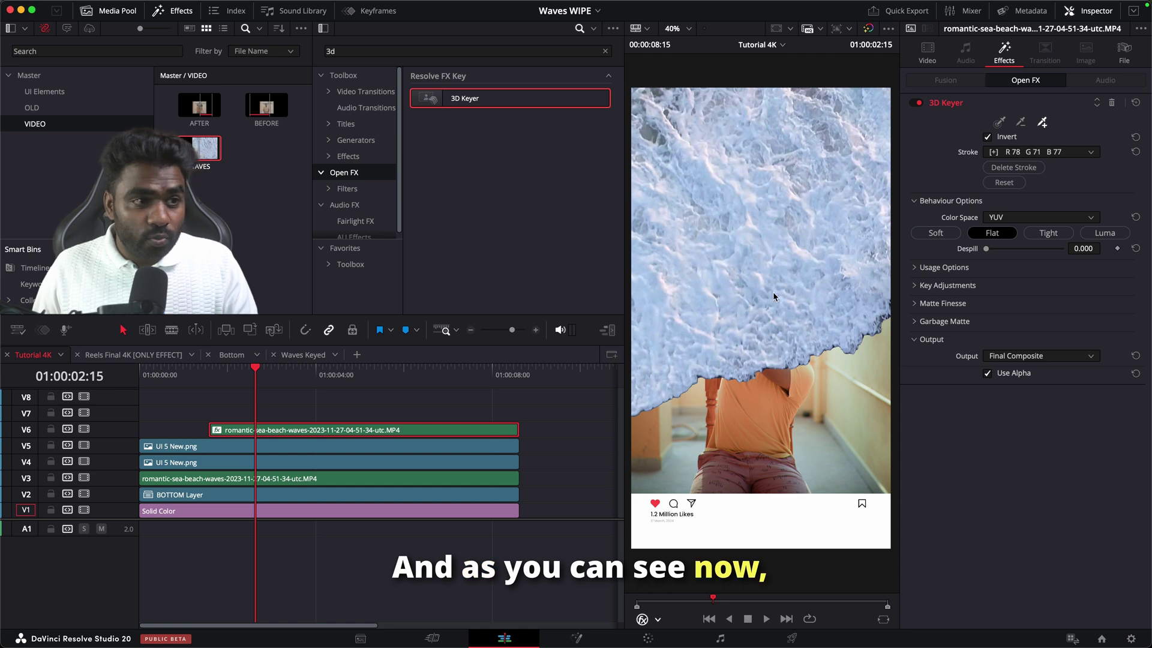
Set the 3D Keyer's Matte Finesse blur radius to 65.9 and scrub the keyed waves to 01:00:05:03
click(922, 306)
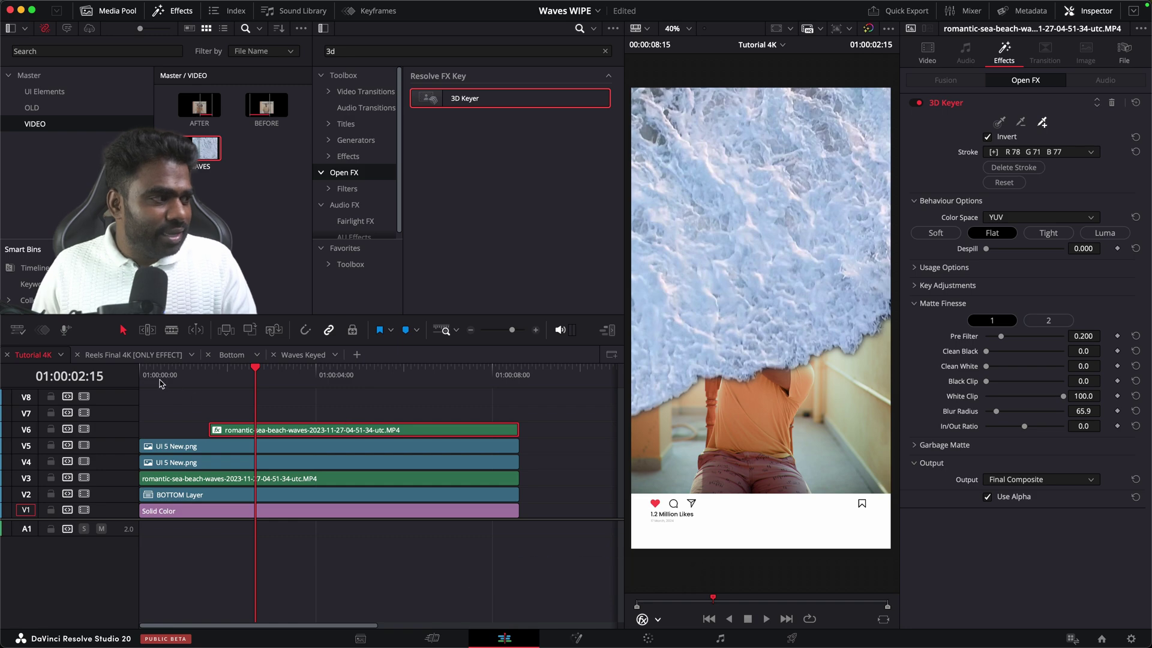
drag(160, 374, 365, 364)
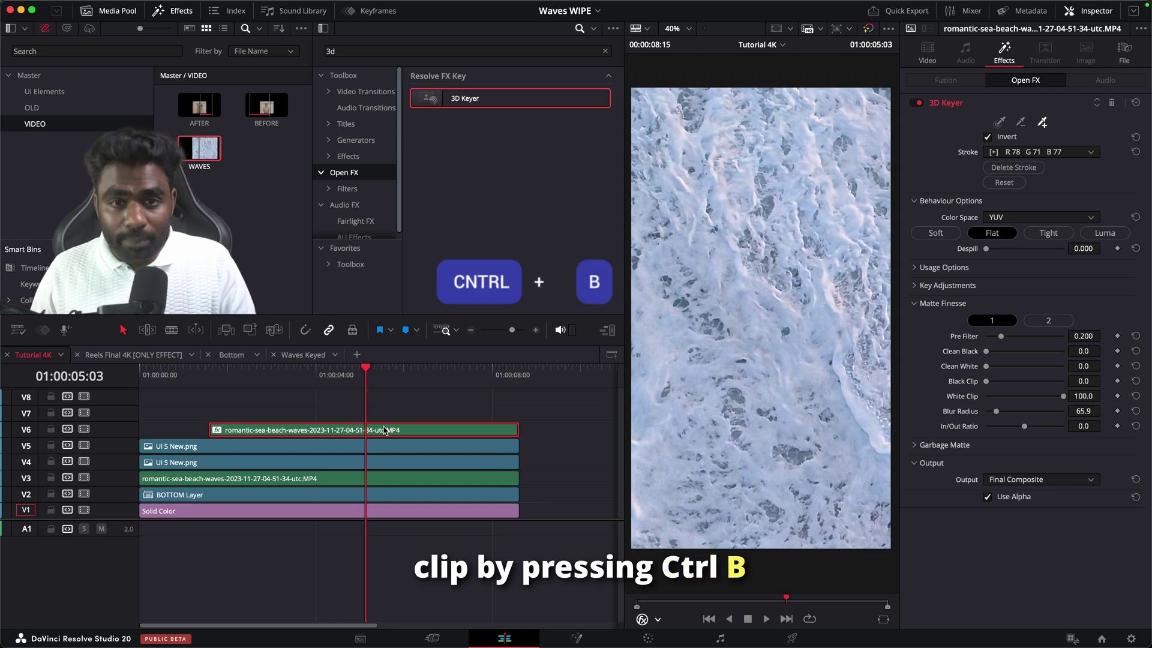
Split the V6 waves clip at 01:00:05:03 and sample the dark sand of its second part with the 3D Keyer at 01:00:08:00
key(super+b)
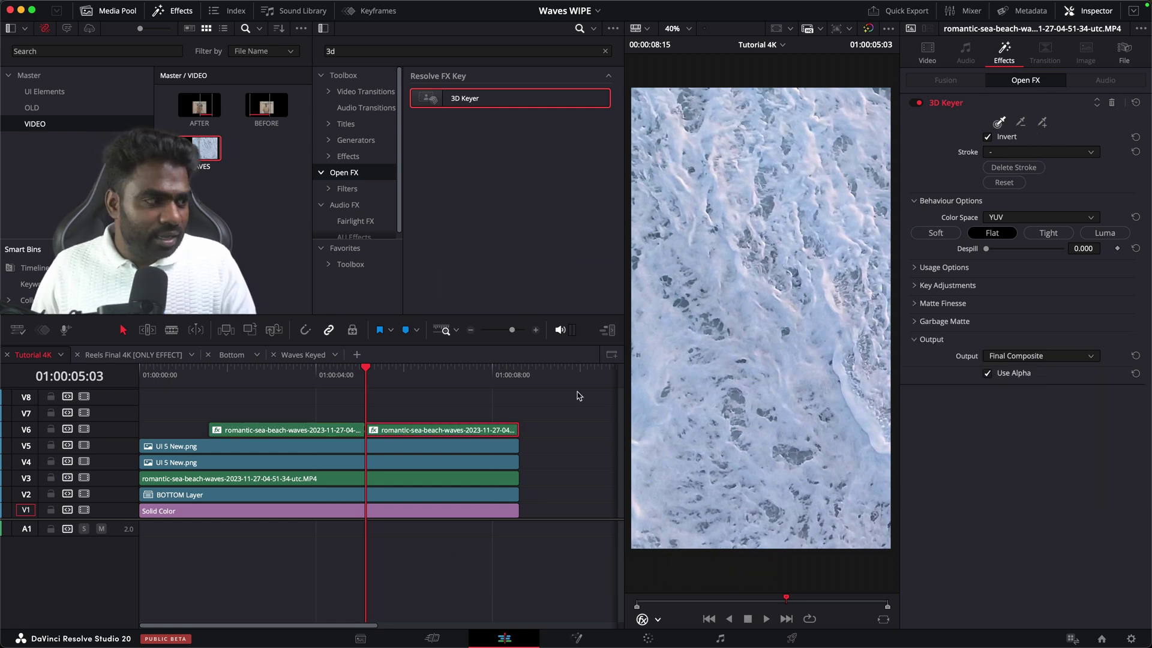
drag(422, 377, 493, 372)
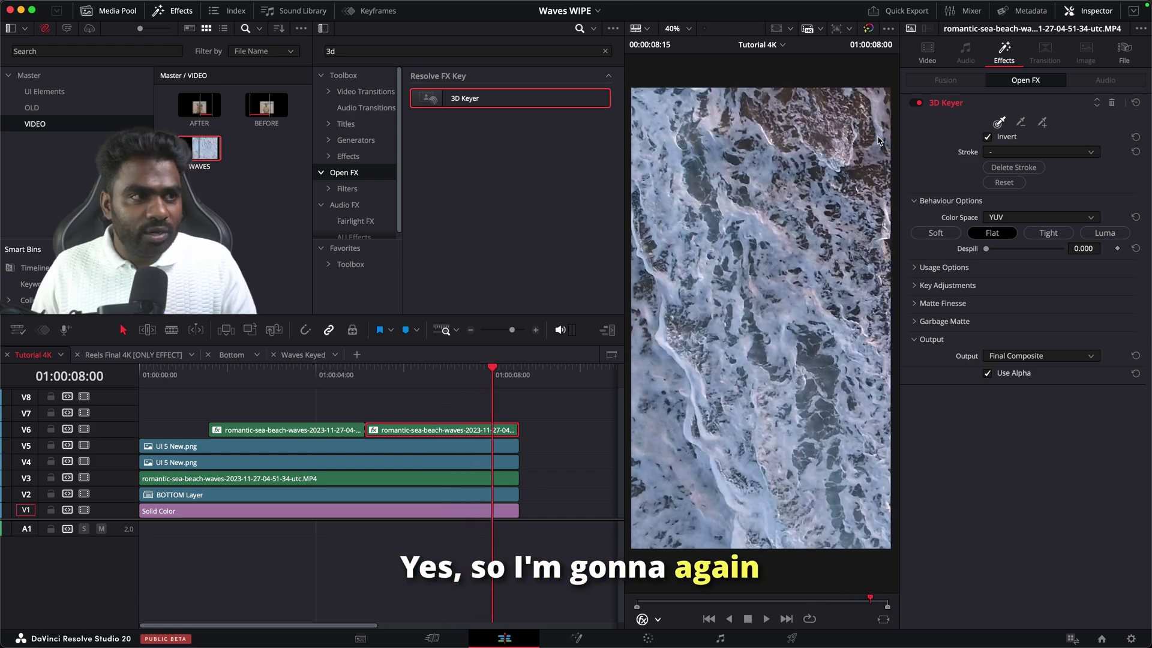
drag(867, 137, 864, 123)
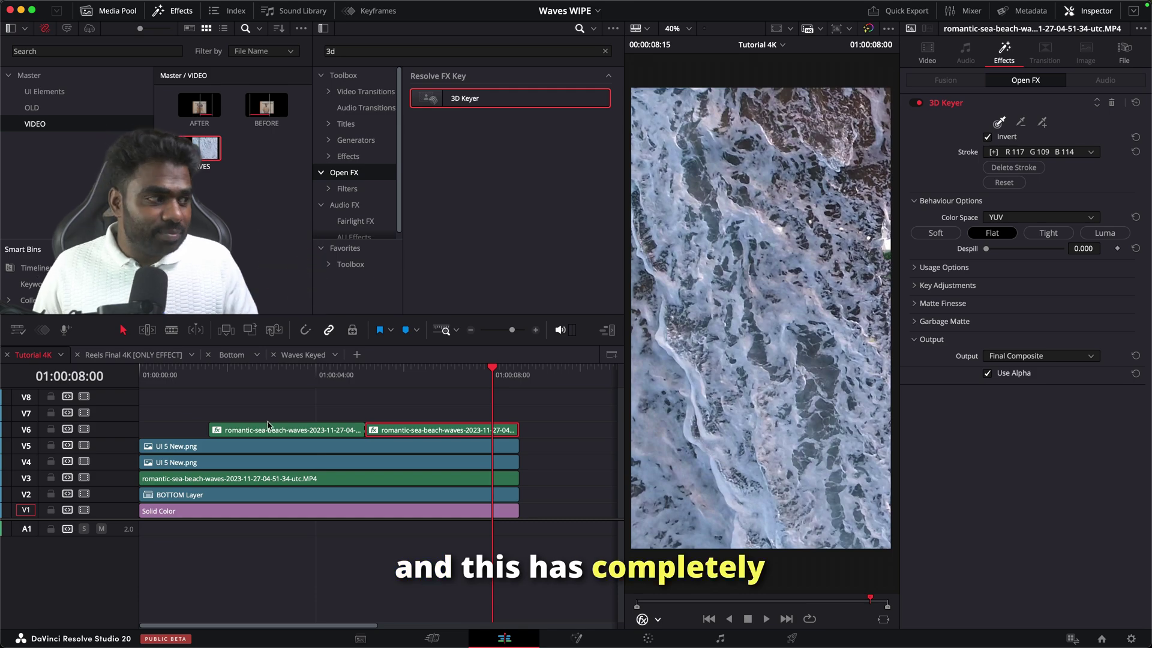
Scrub the key to 01:00:08:01 and draw a new 3D Keyer stroke across the dark sand in the frame's upper-right area
click(221, 377)
drag(221, 376, 494, 353)
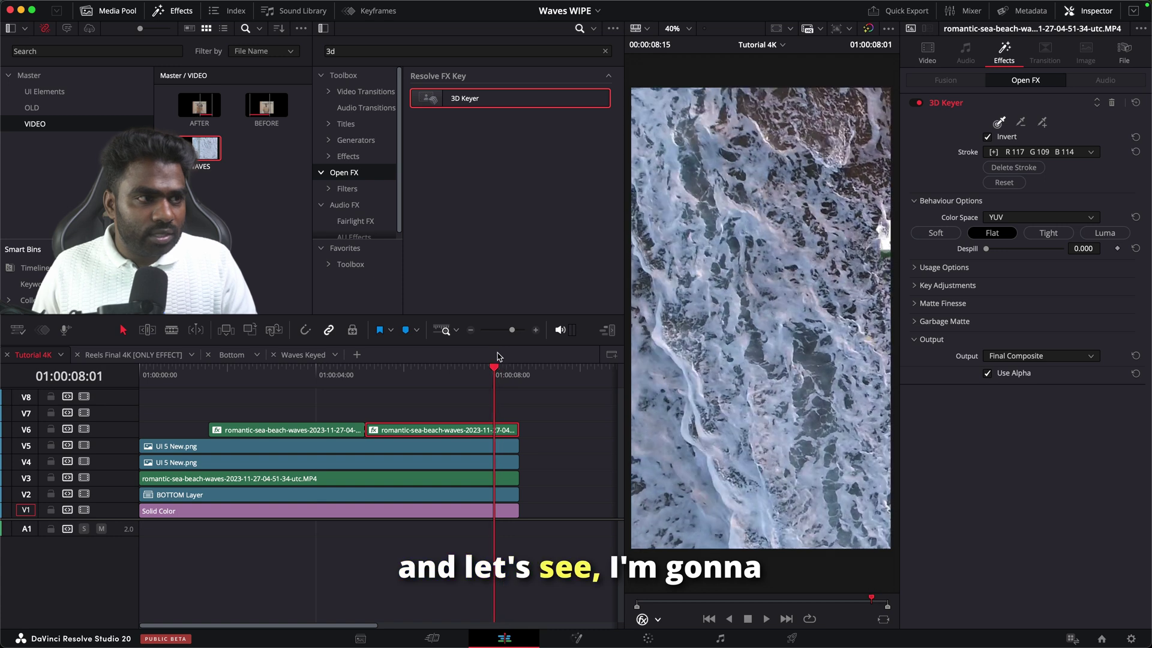
click(815, 142)
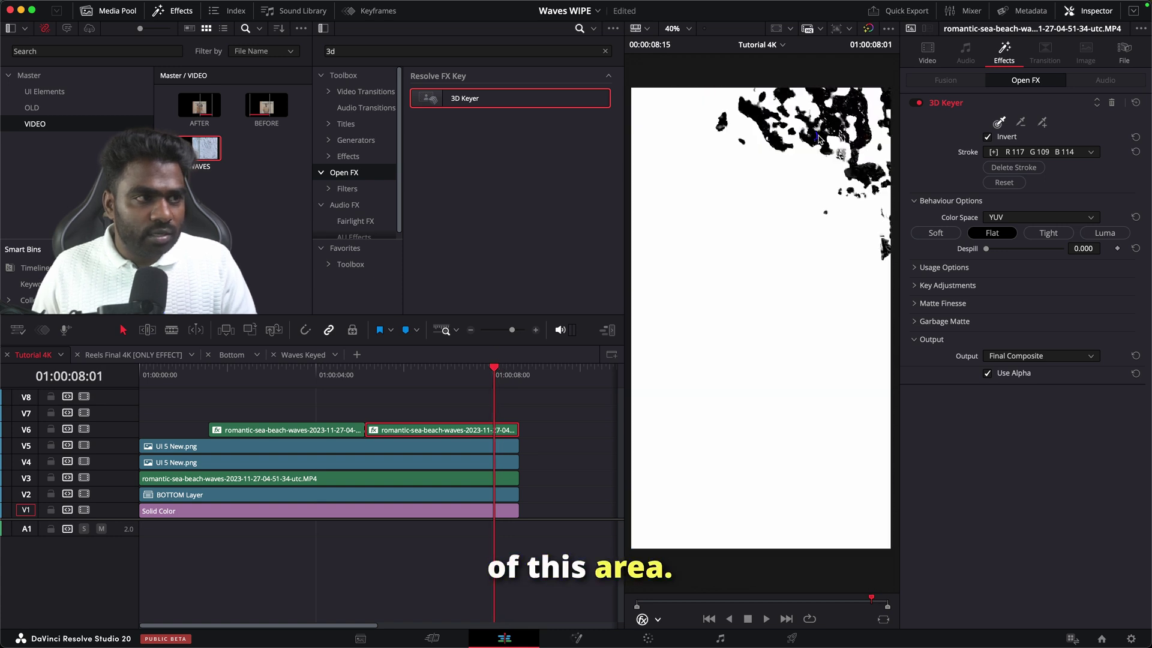
drag(816, 139, 921, 158)
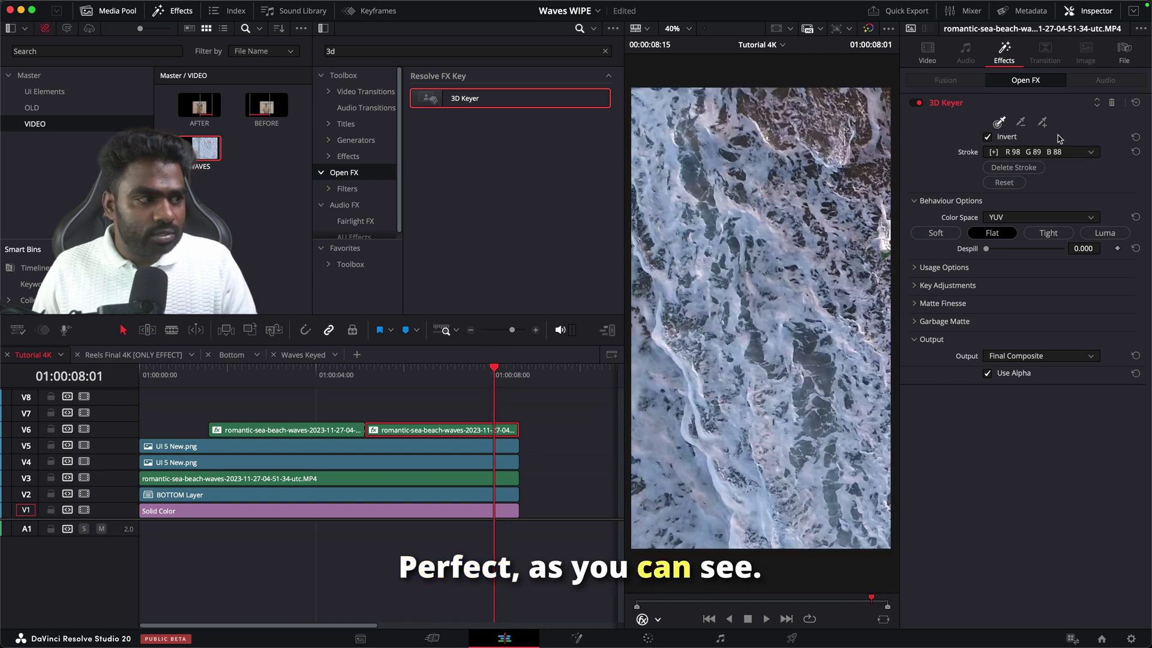
Toggle the second V6 waves clip off and on to compare the keyed waves with the posts underneath
key(d)
key(d)
key(d)
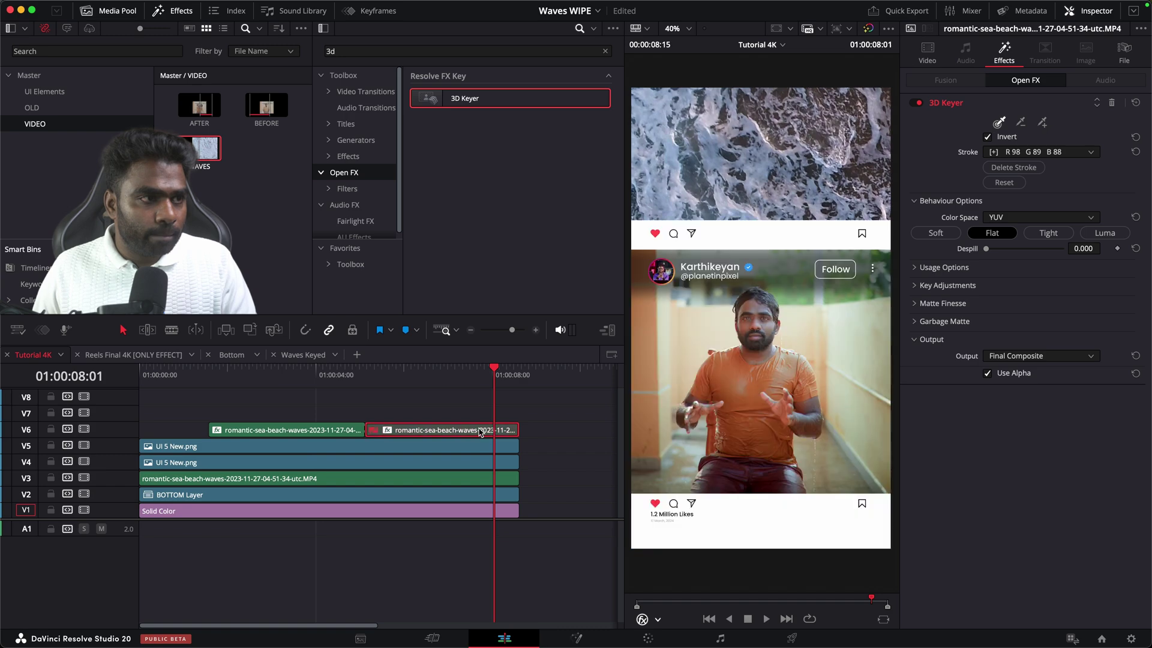
key(d)
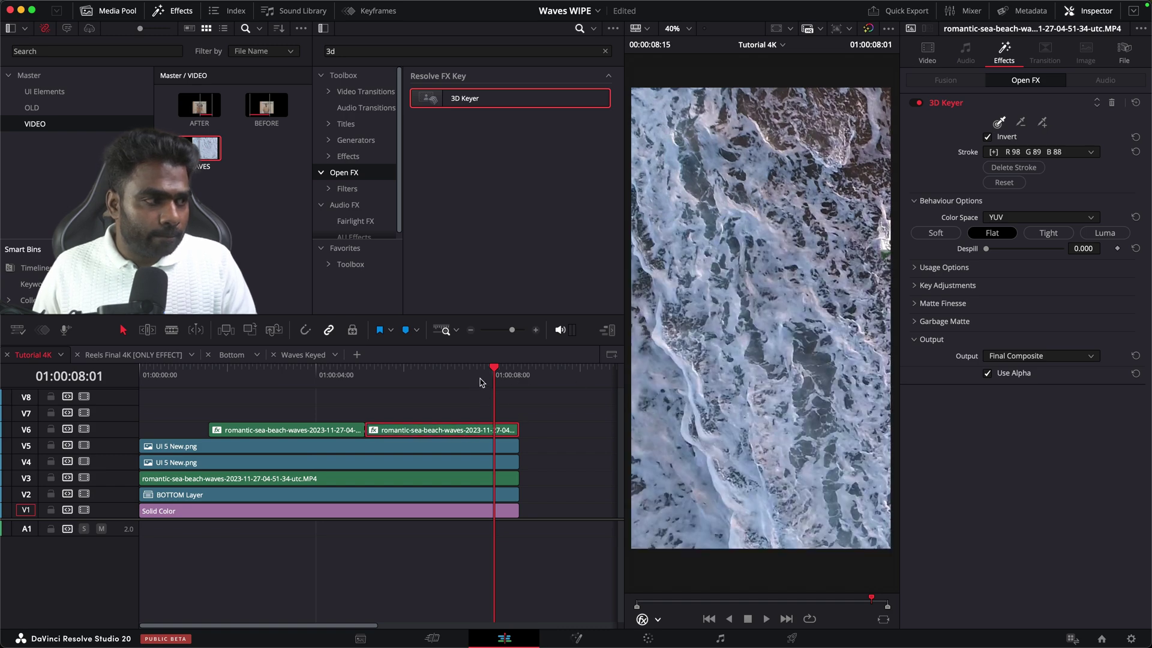
Sample the waves near the frame's right edge at 01:00:08:12 with the 3D Keyer and scrub through the keyed second part
drag(379, 383, 514, 349)
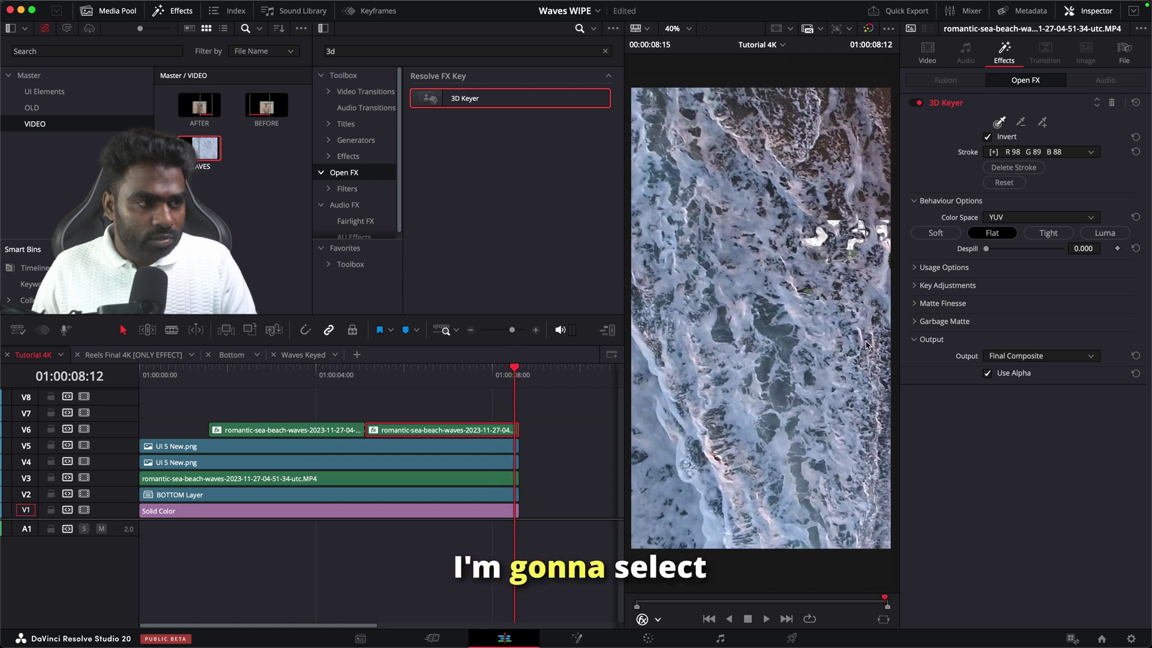
drag(880, 358, 871, 344)
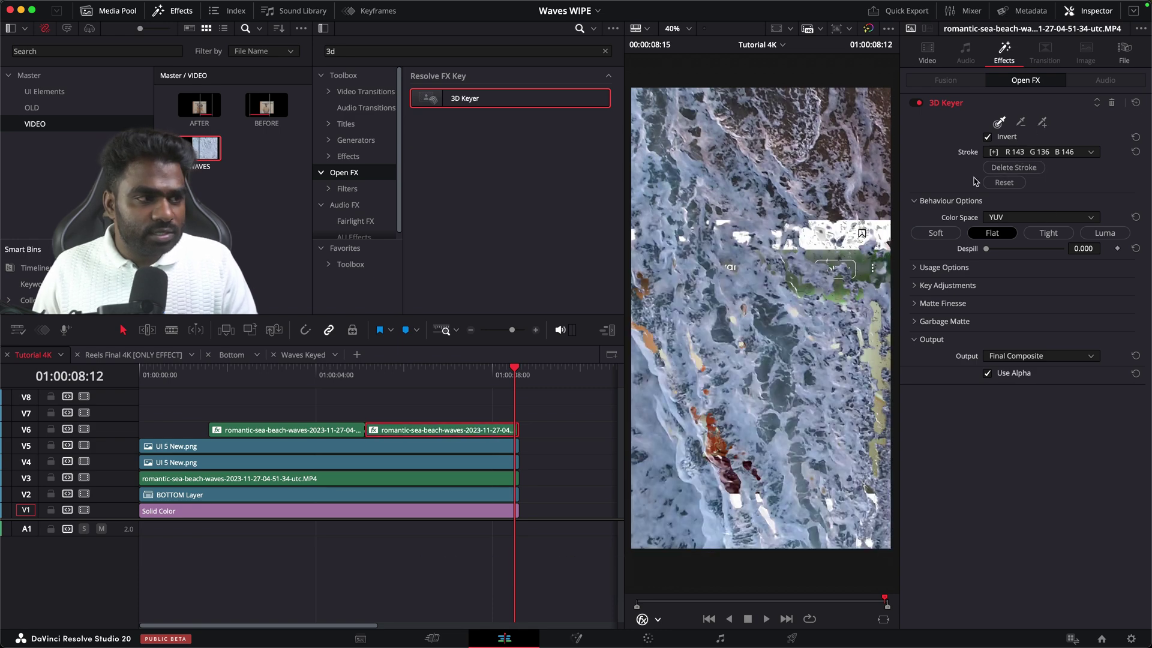
click(348, 375)
drag(356, 382, 515, 362)
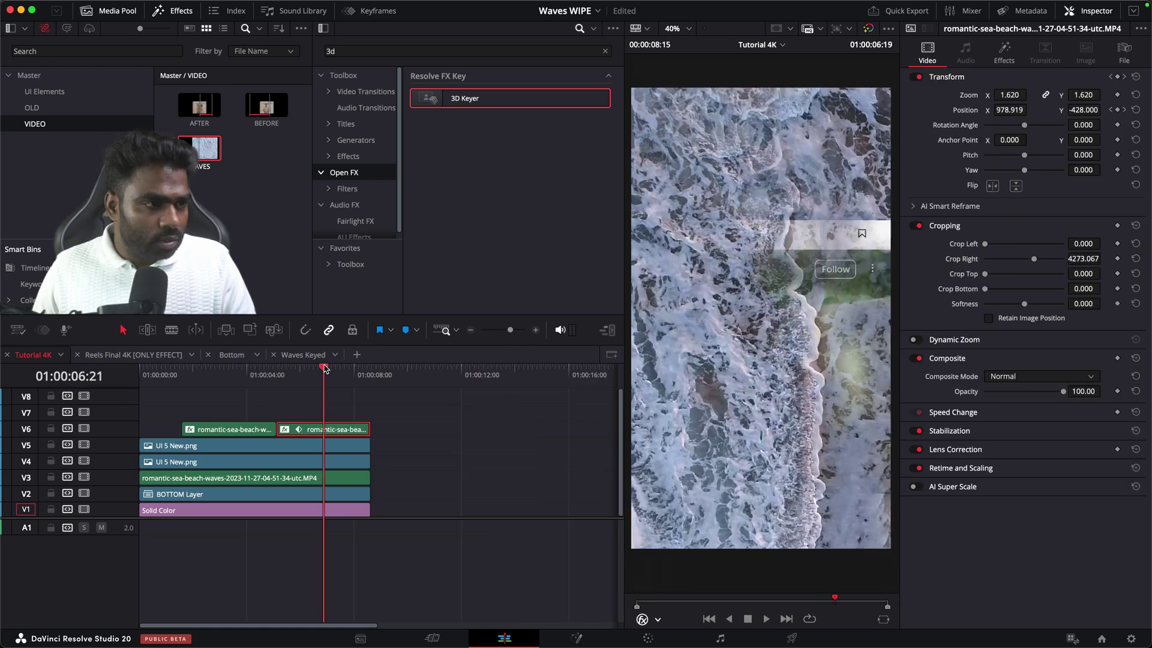
Keyframe the second V6 clip's opacity from 100 at 01:00:06:20 to 0 at 01:00:08:00 and scrub through the fade
mouse_move(325, 369)
mouse_down()
mouse_move(353, 359)
mouse_move(324, 367)
mouse_up()
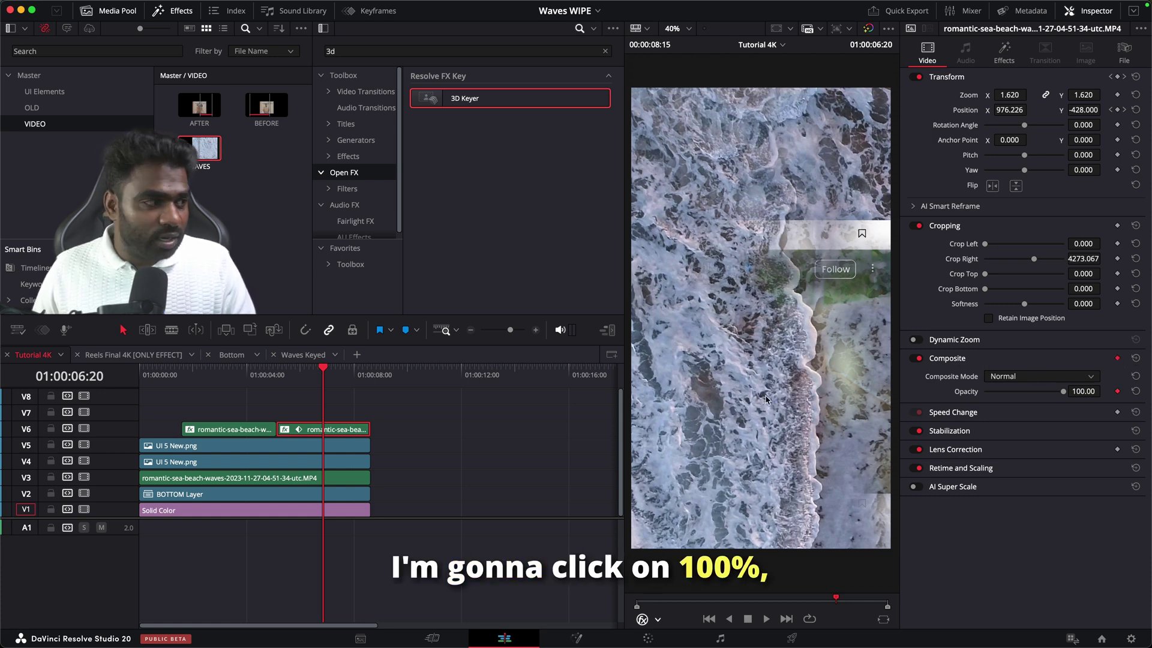
drag(325, 367, 356, 377)
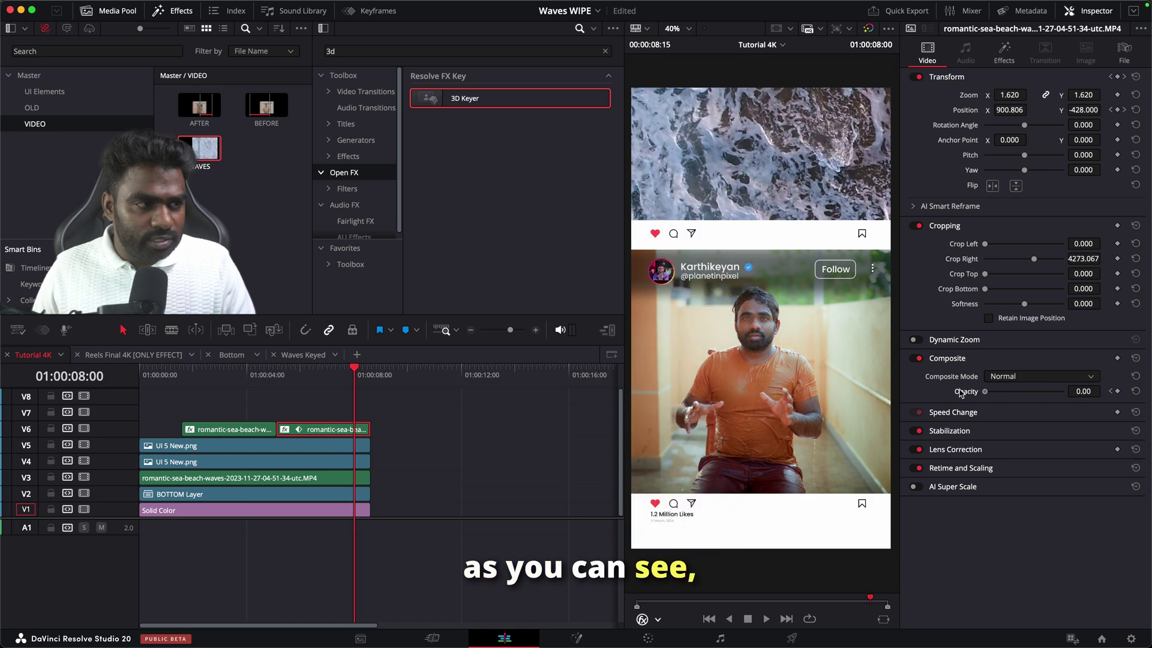
drag(178, 371, 362, 346)
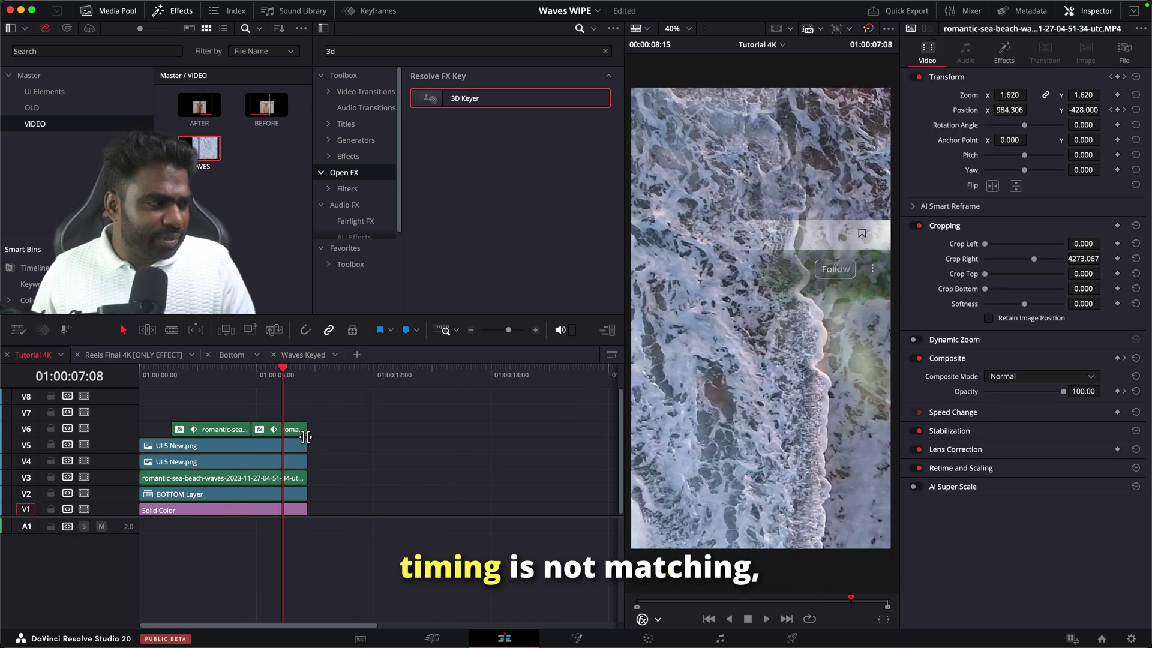
Extend the second V6 waves clip's end to 01:00:12:13 and combine the V3 to V6 clips into a compound clip named WAVES WIPE
drag(305, 437, 383, 430)
drag(188, 422, 304, 472)
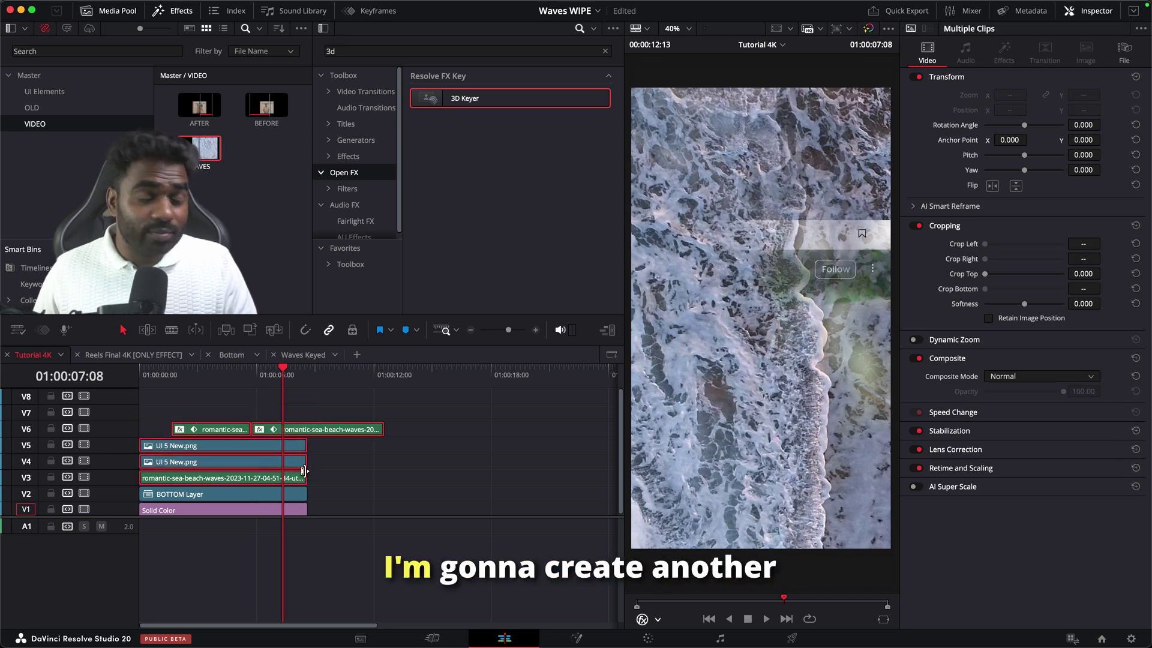
right_click(258, 483)
click(329, 84)
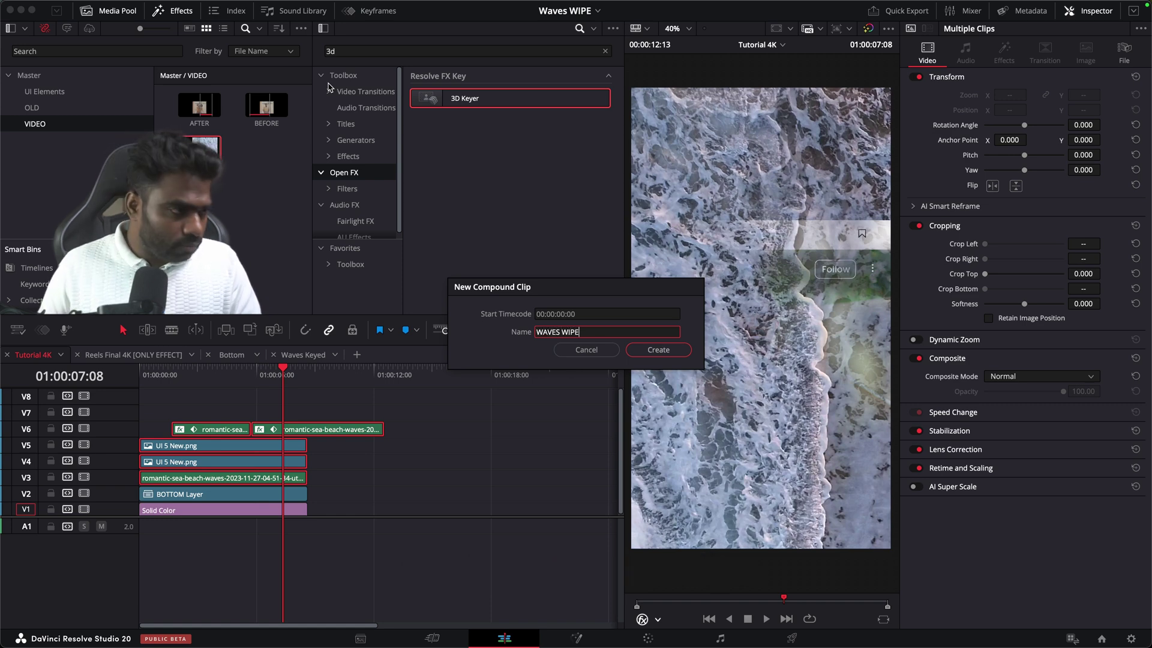
click(658, 349)
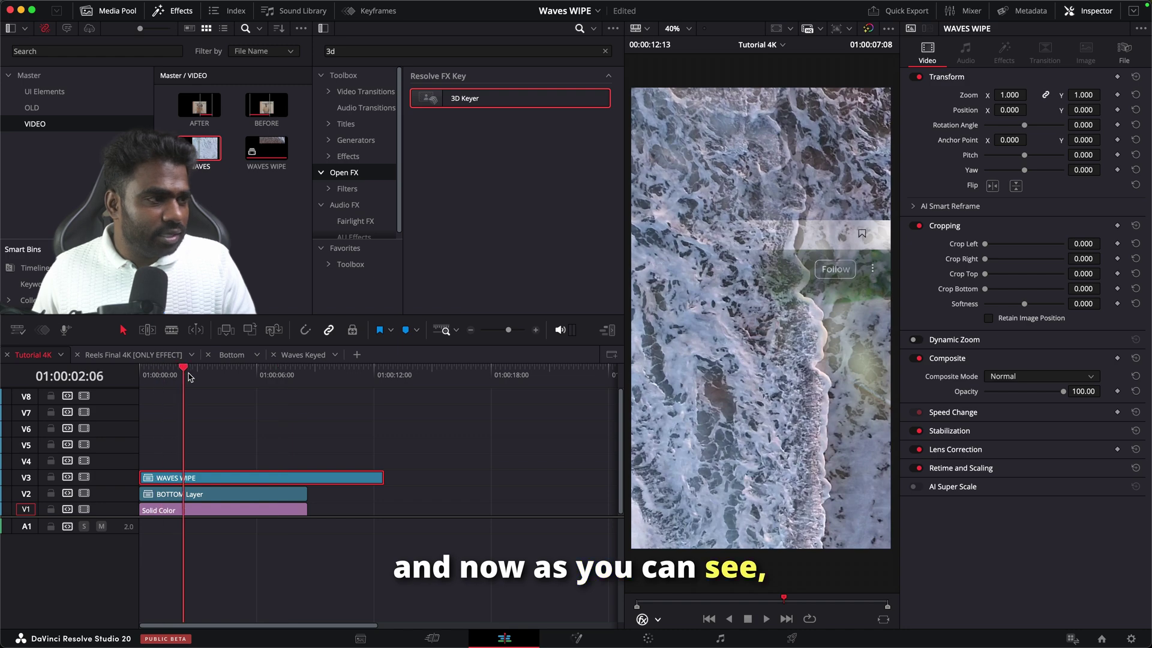
Play the timeline to 01:00:01:15, show the retime controls of the WAVES WIPE clip, and add a speed point there
mouse_move(188, 375)
mouse_down()
mouse_move(218, 375)
mouse_move(197, 375)
mouse_up()
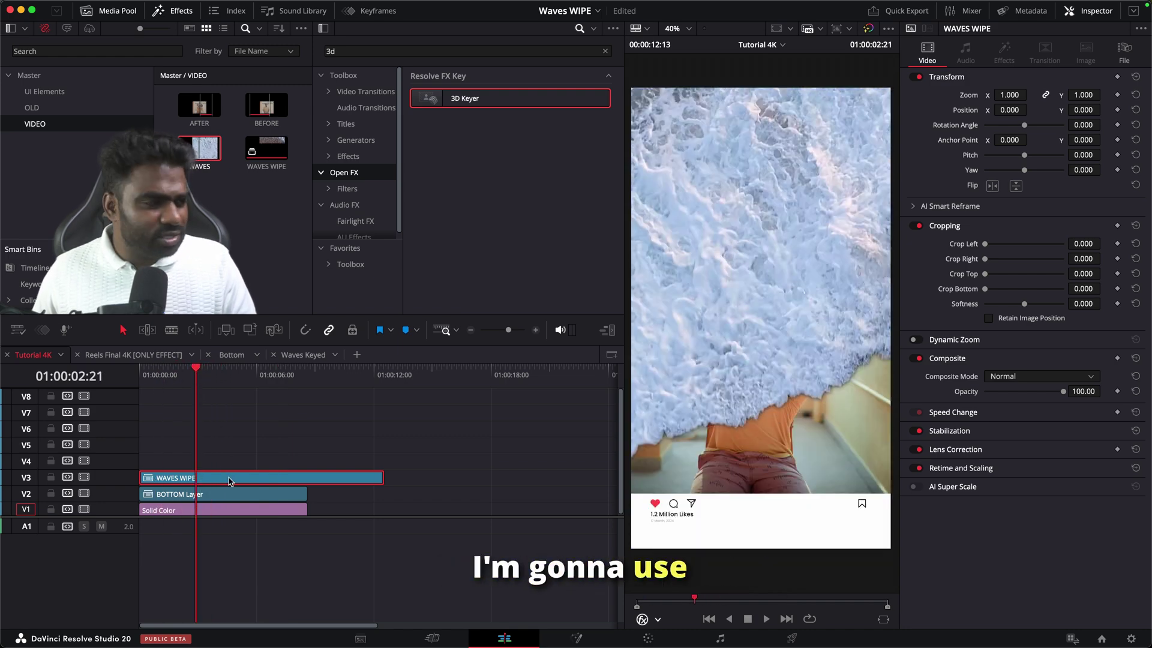
key(space)
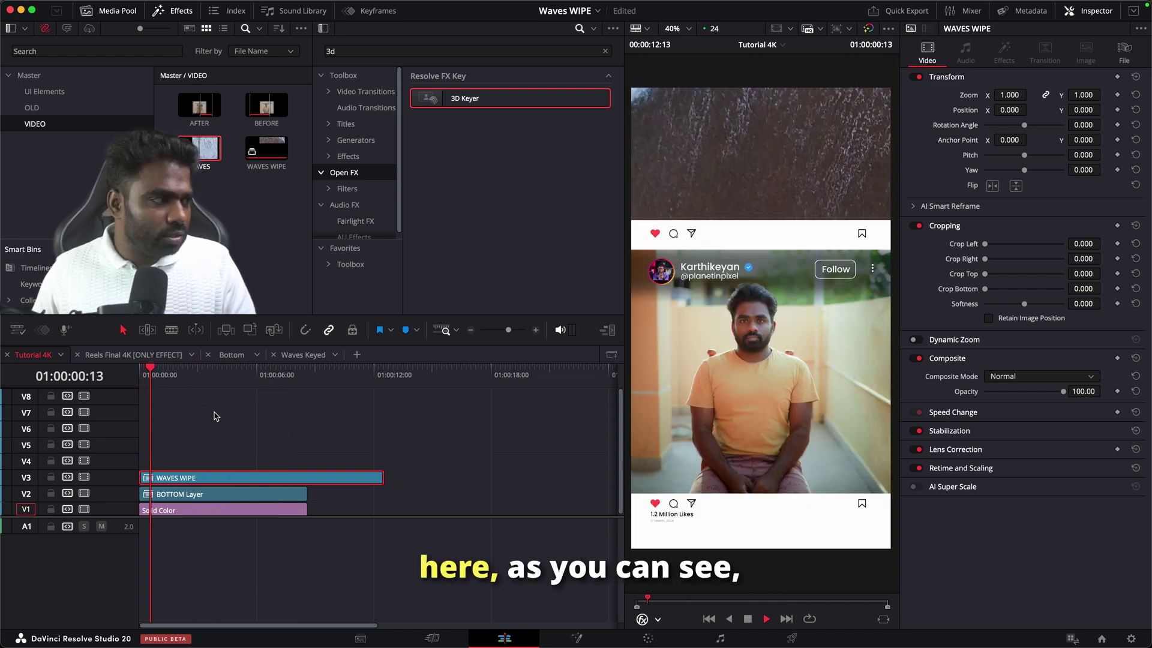
key(space)
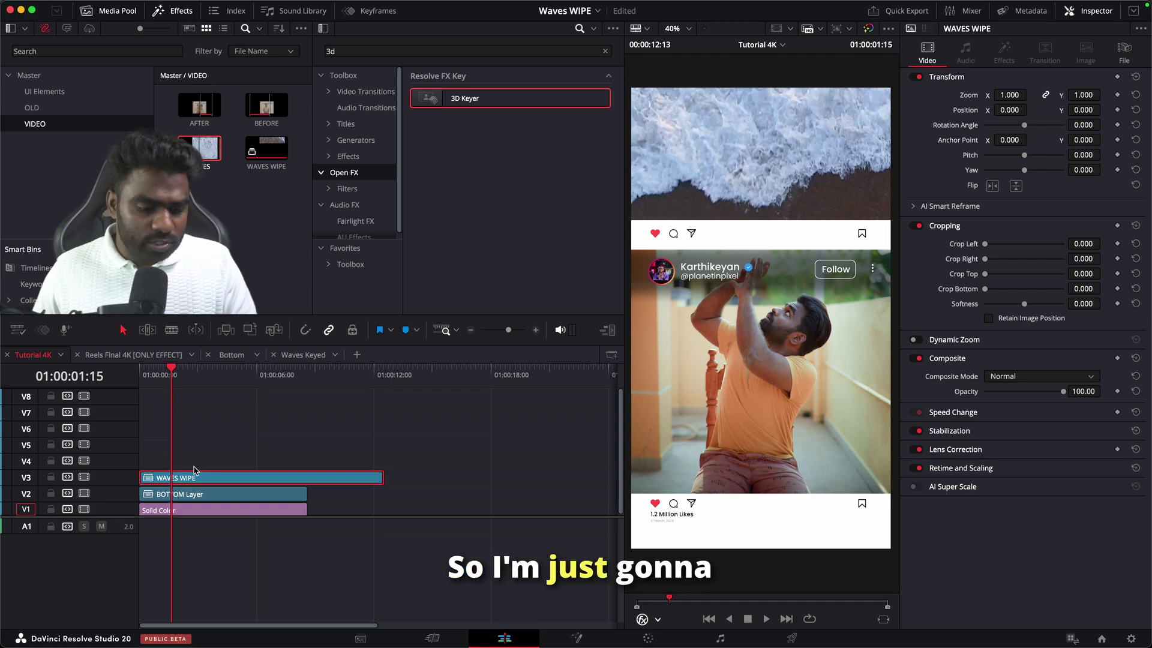
key(super+r)
click(279, 498)
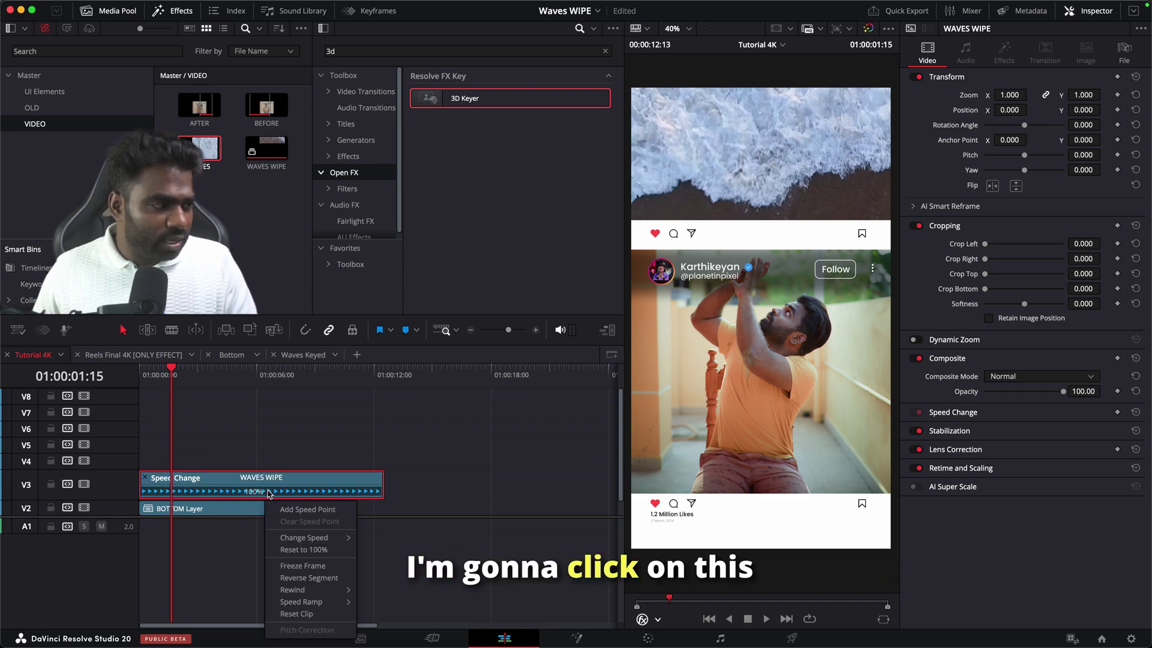
click(300, 507)
Add a second speed point to the WAVES WIPE clip at 01:00:08:15
click(181, 376)
drag(182, 378, 307, 384)
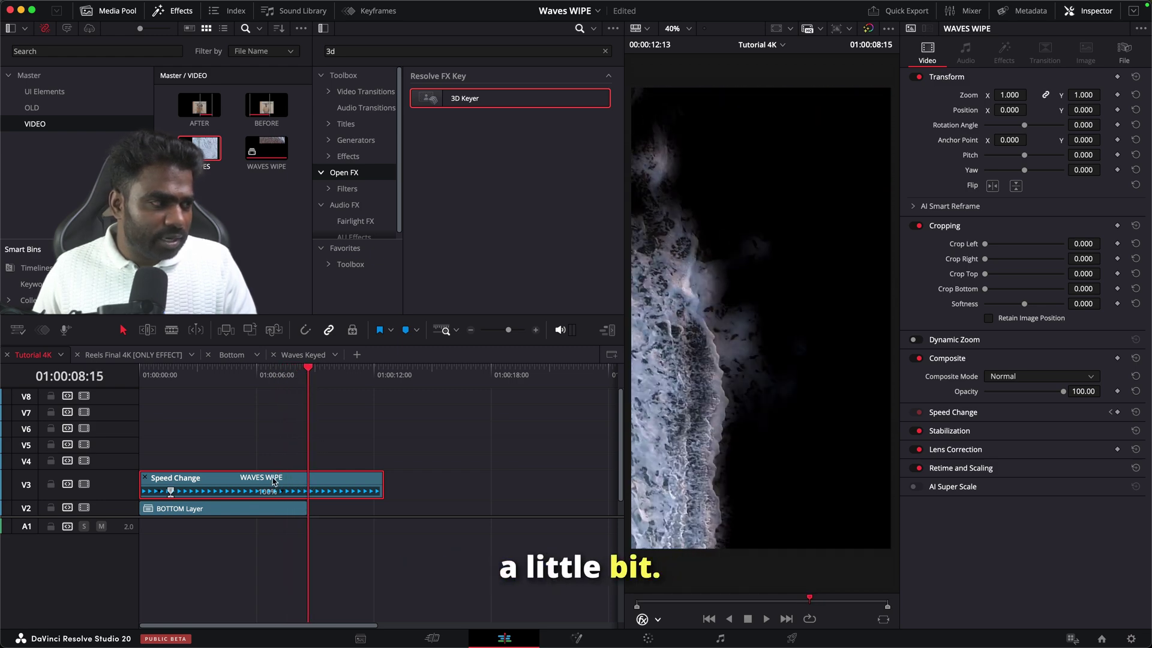
click(277, 492)
click(303, 510)
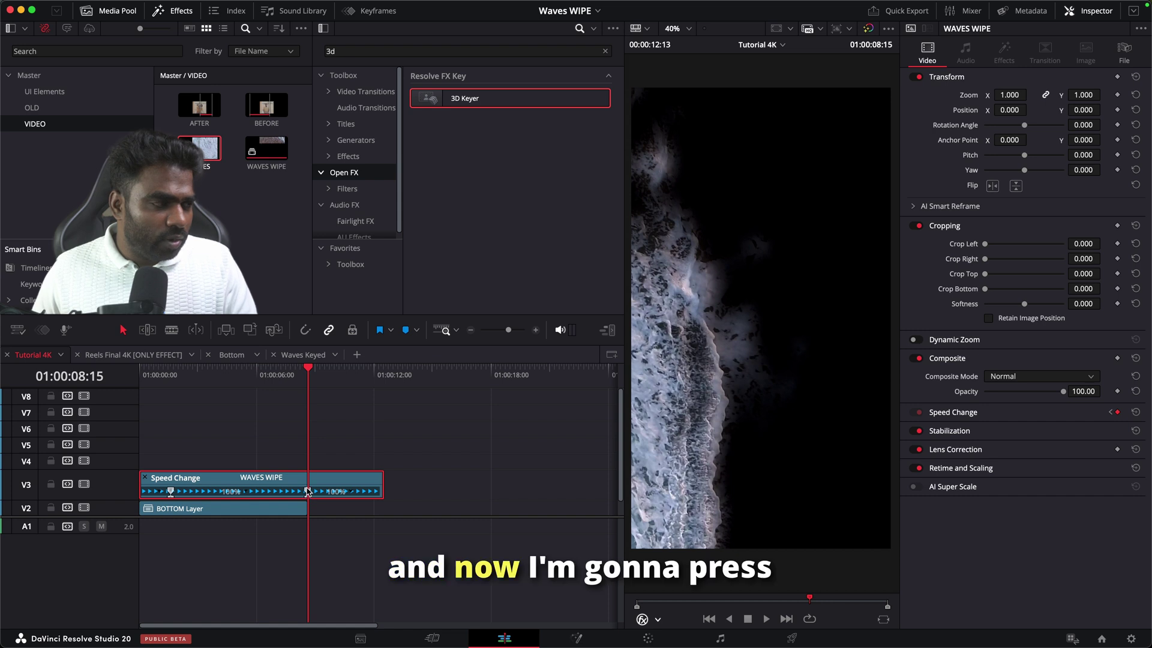
Speed up the WAVES WIPE segment between the two speed points, trying 271% with playback checks and settling on 189%
scroll(307, 493, down, 2)
drag(306, 454, 221, 454)
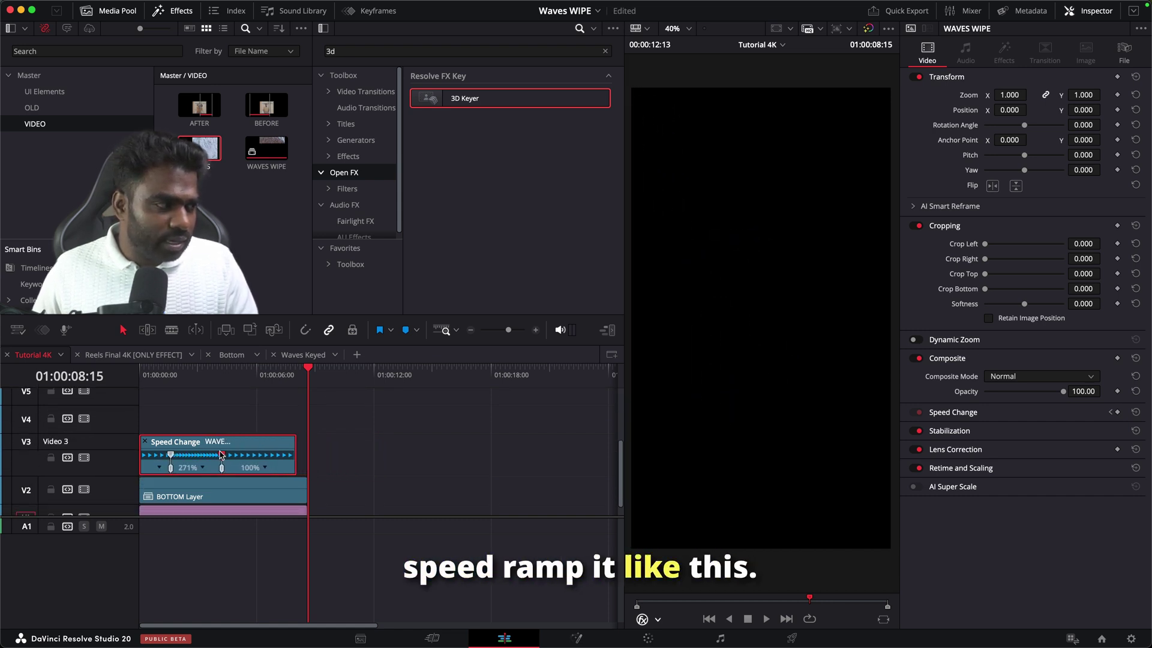
click(159, 375)
key(space)
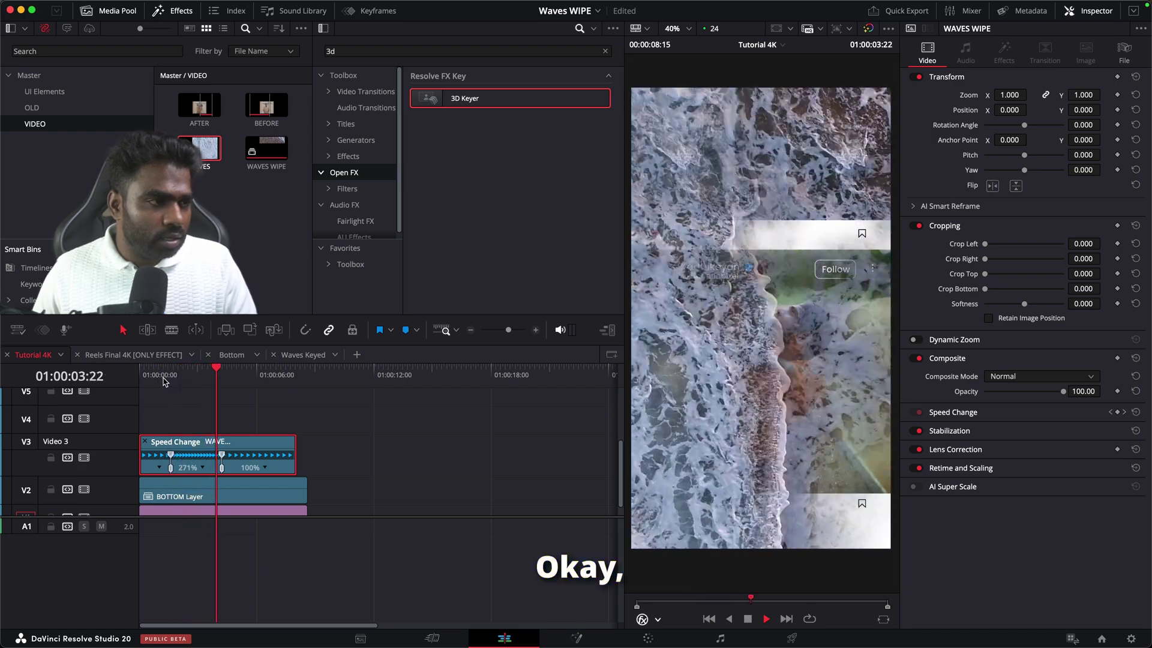
mouse_move(183, 375)
mouse_down()
mouse_move(223, 376)
mouse_move(187, 378)
mouse_up()
key(space)
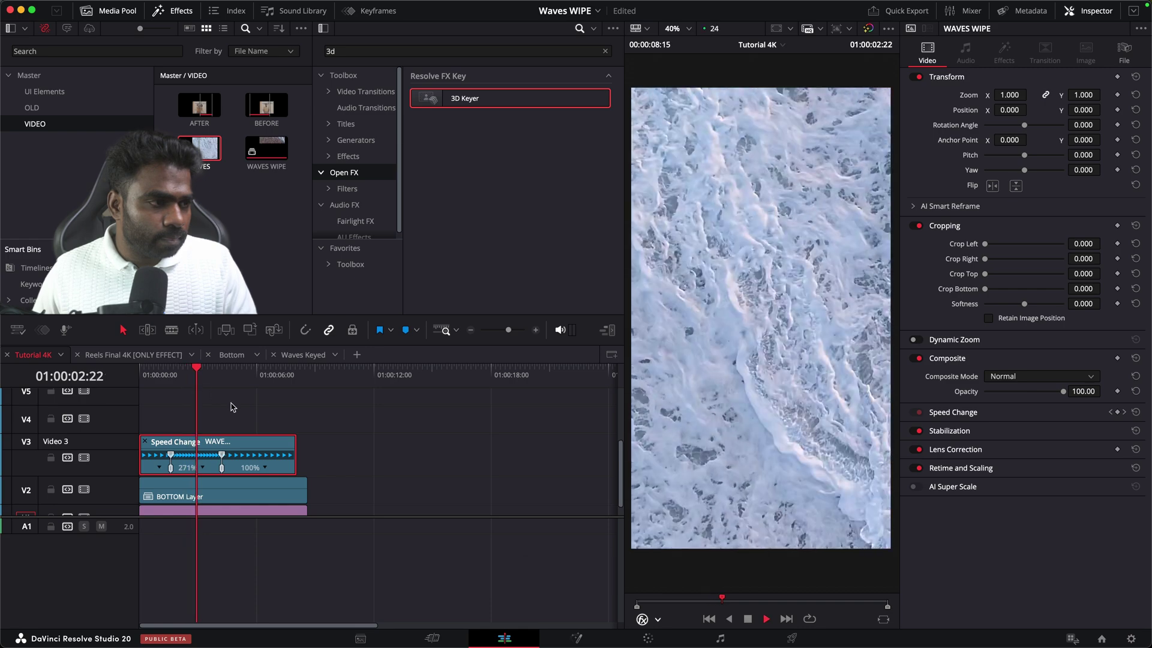
key(space)
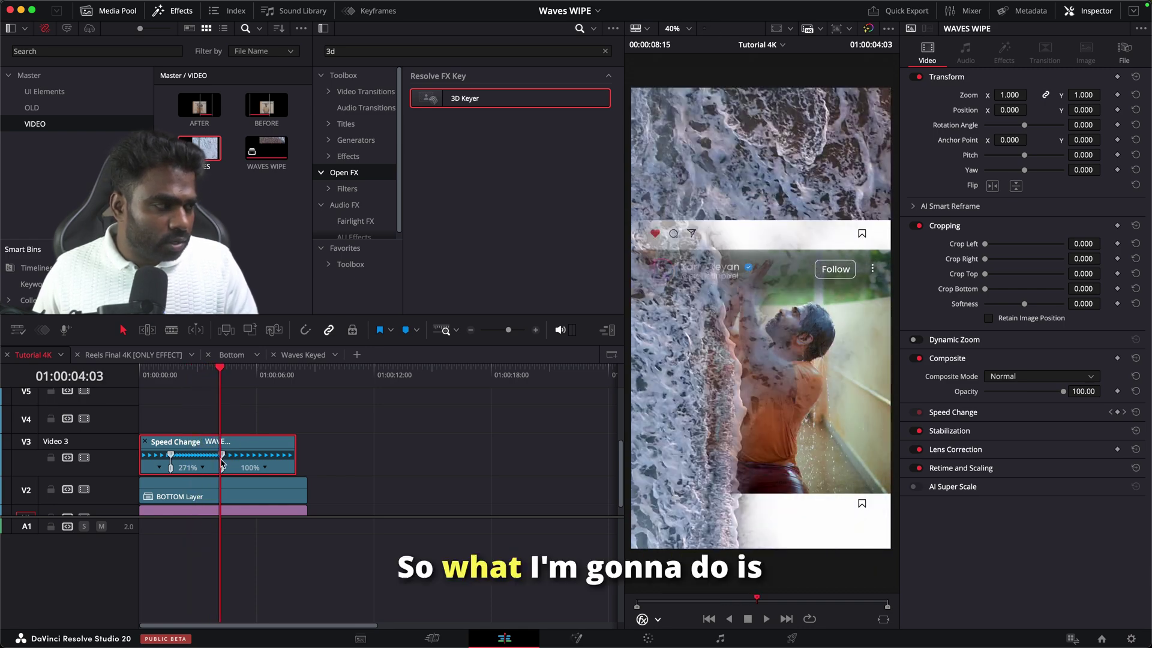
drag(223, 457, 243, 457)
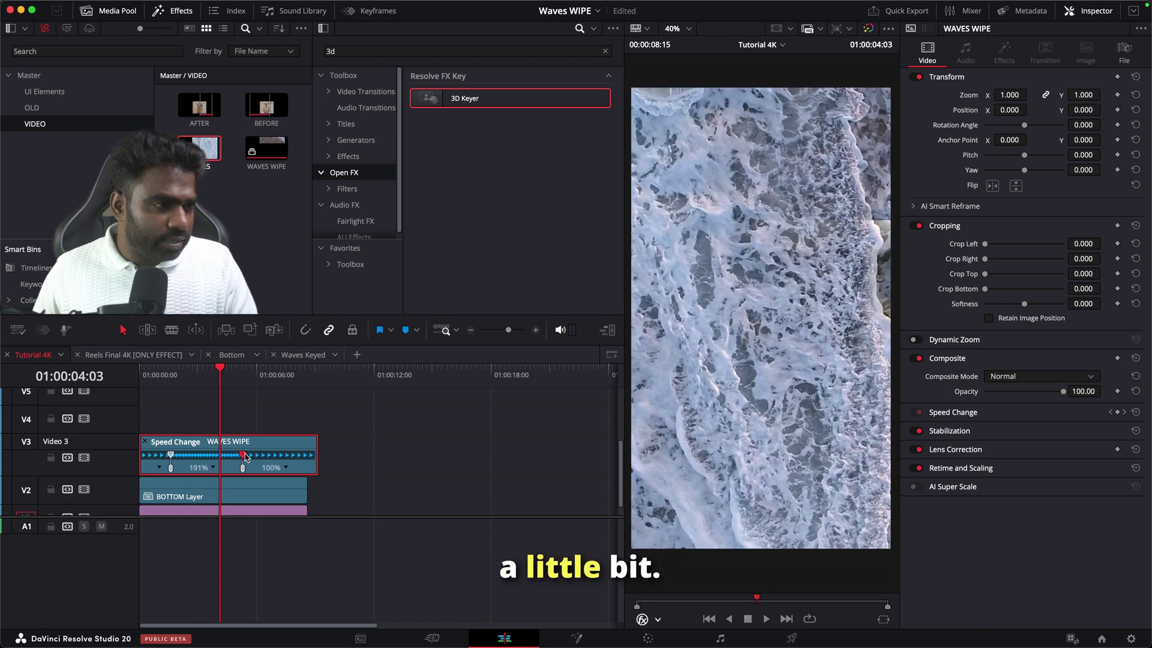
click(167, 378)
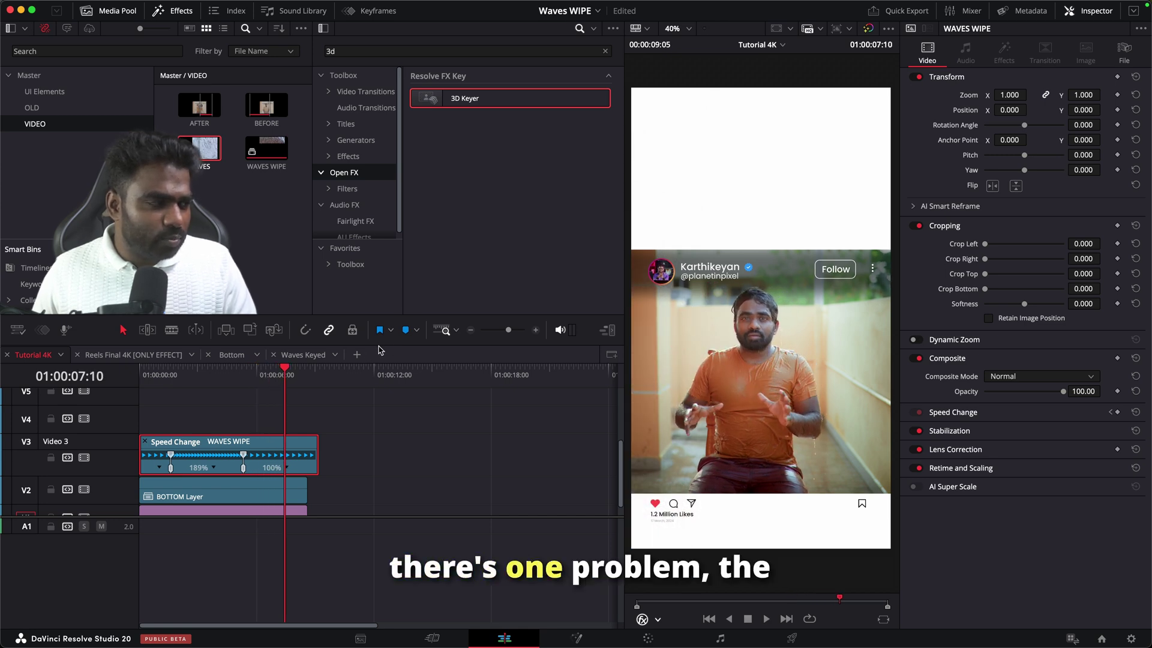
Inside the WAVES WIPE compound, extend the V1 to V3 clips to the V4 clip's end, and check the wipe back in Tutorial 4K
right_click(258, 448)
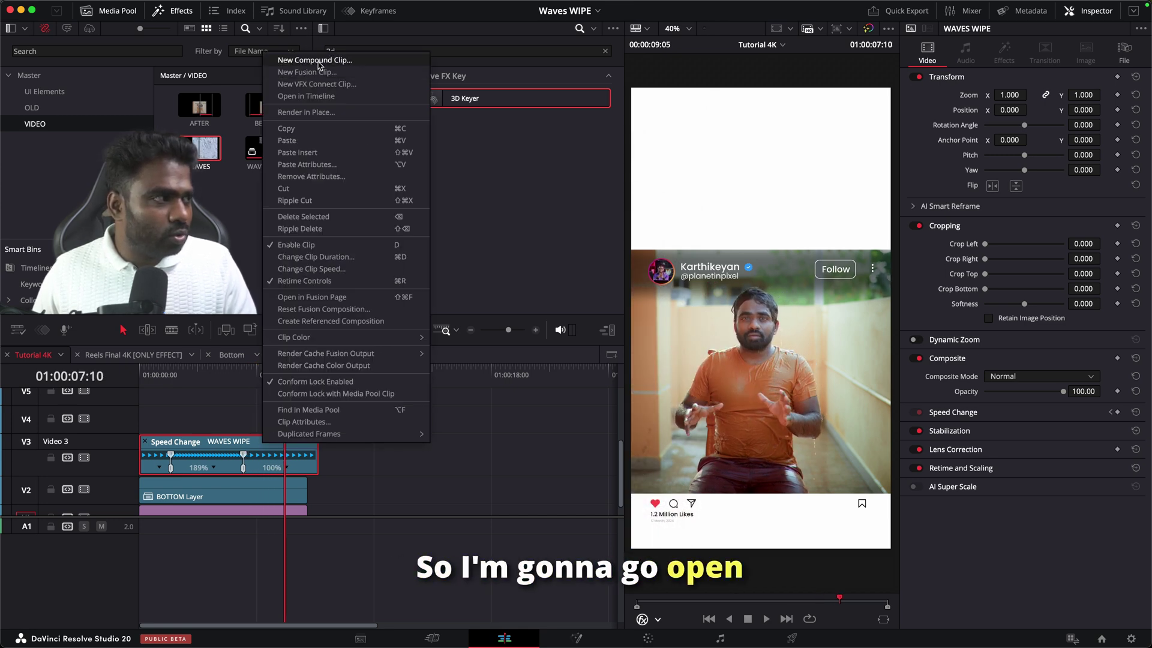
click(316, 96)
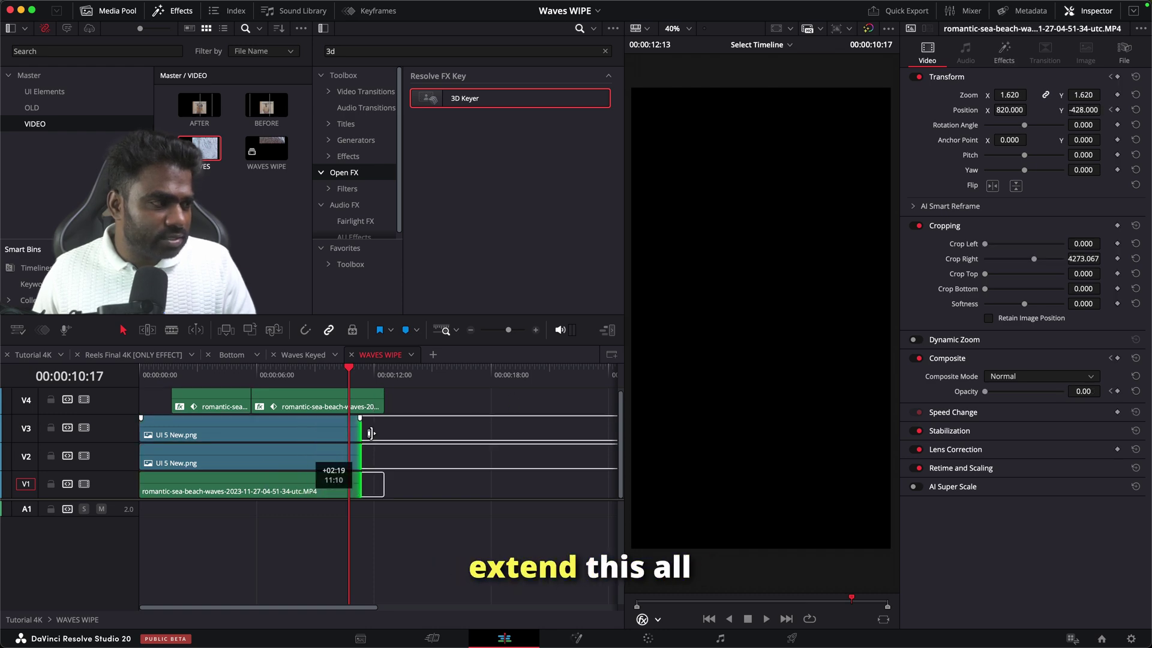
drag(370, 432, 383, 432)
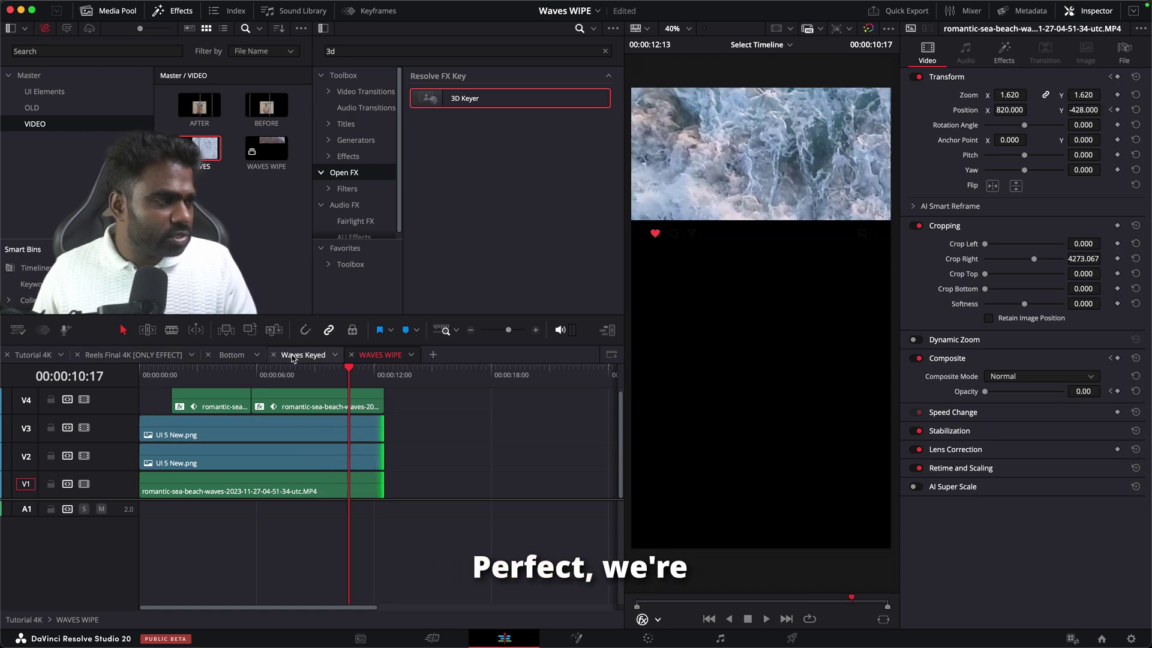
click(53, 360)
drag(210, 375, 299, 380)
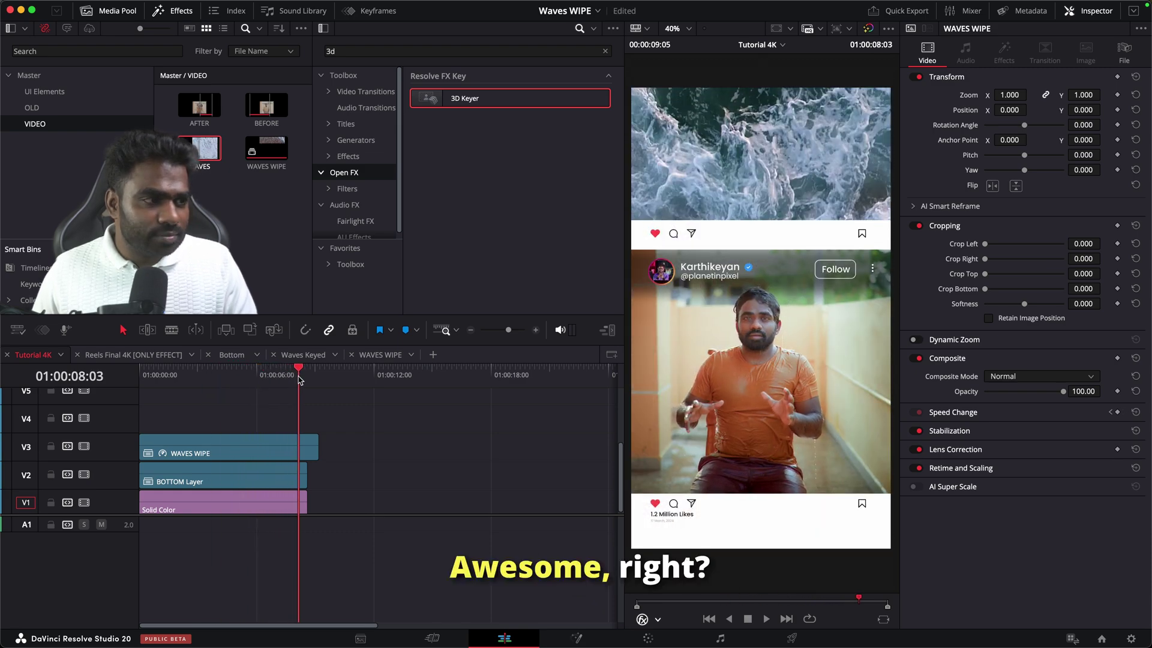